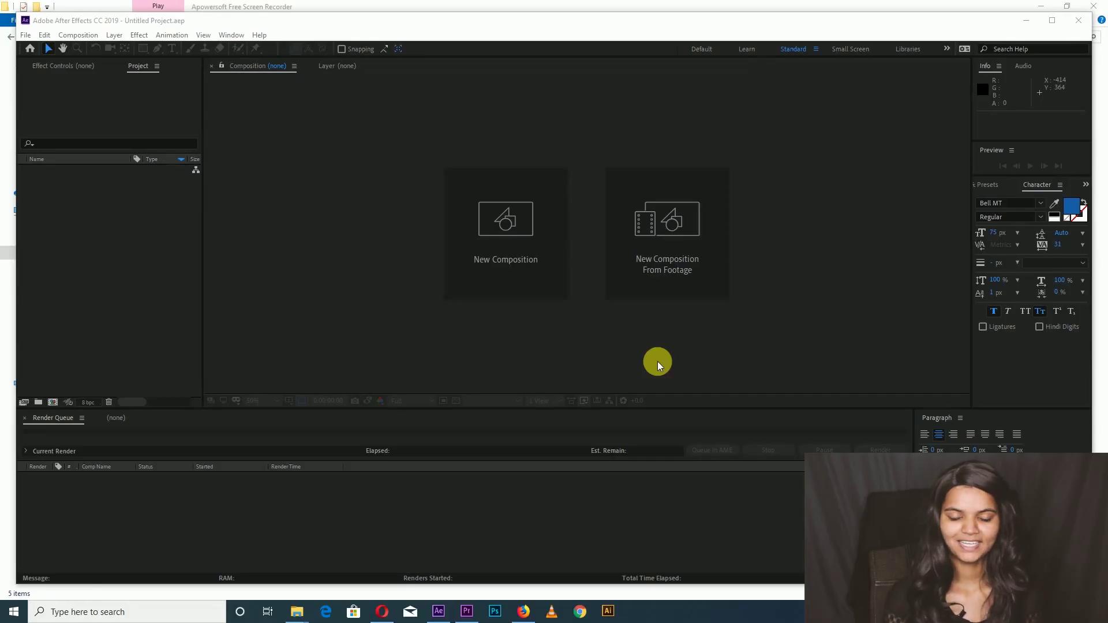
Step: Create Comp 1 with HDTV 1080 24 settings (1920×1080, 24 fps) and select the shape tools
left_click(516, 213)
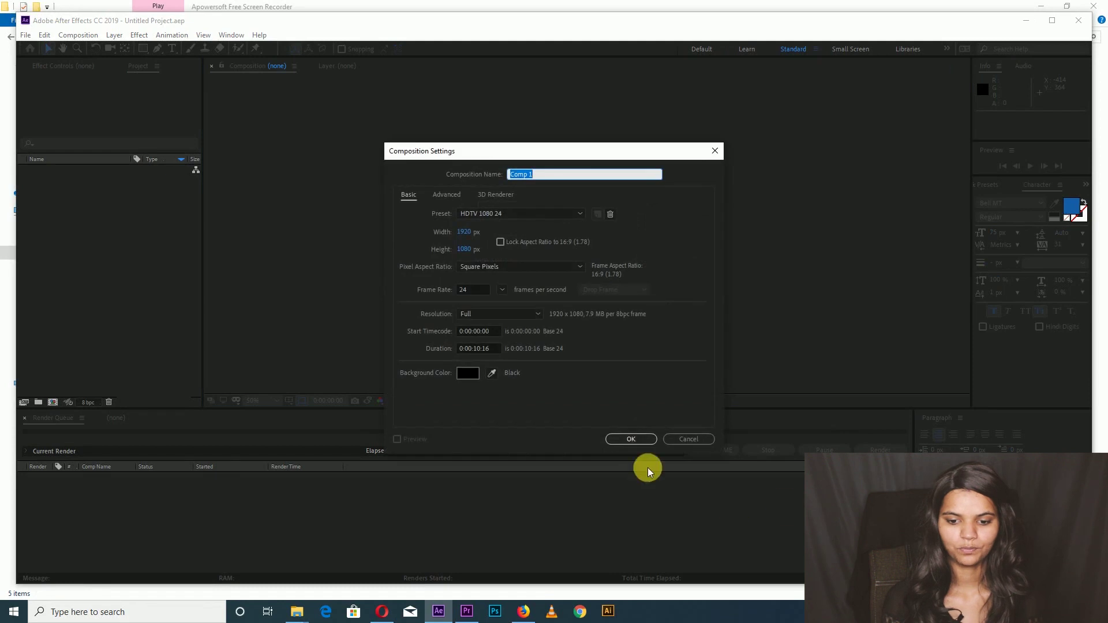
left_click(632, 440)
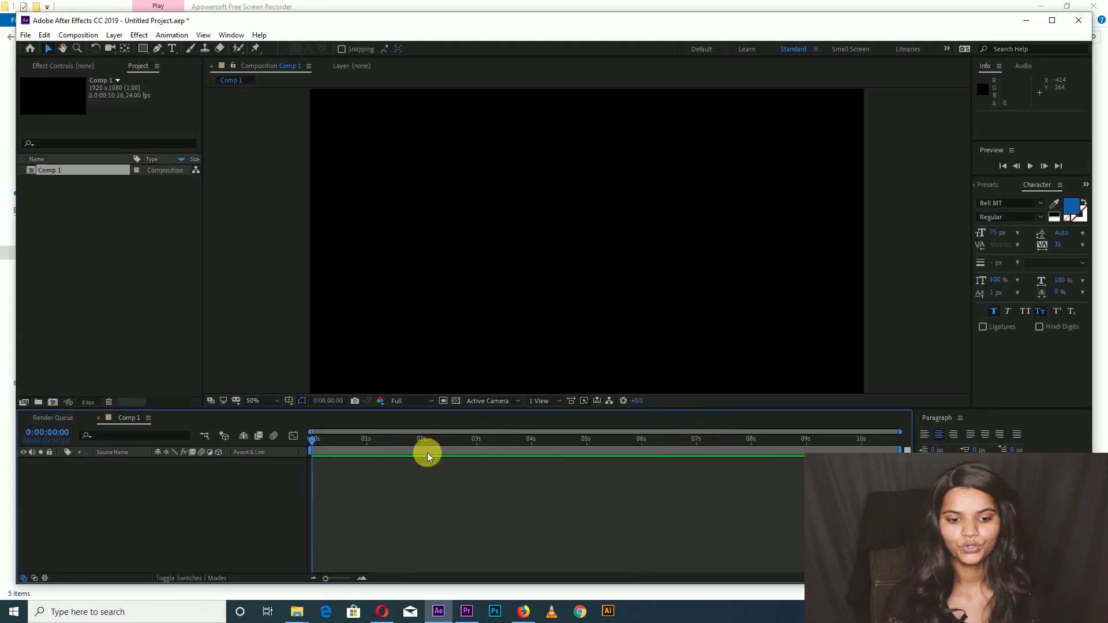
left_click(143, 49)
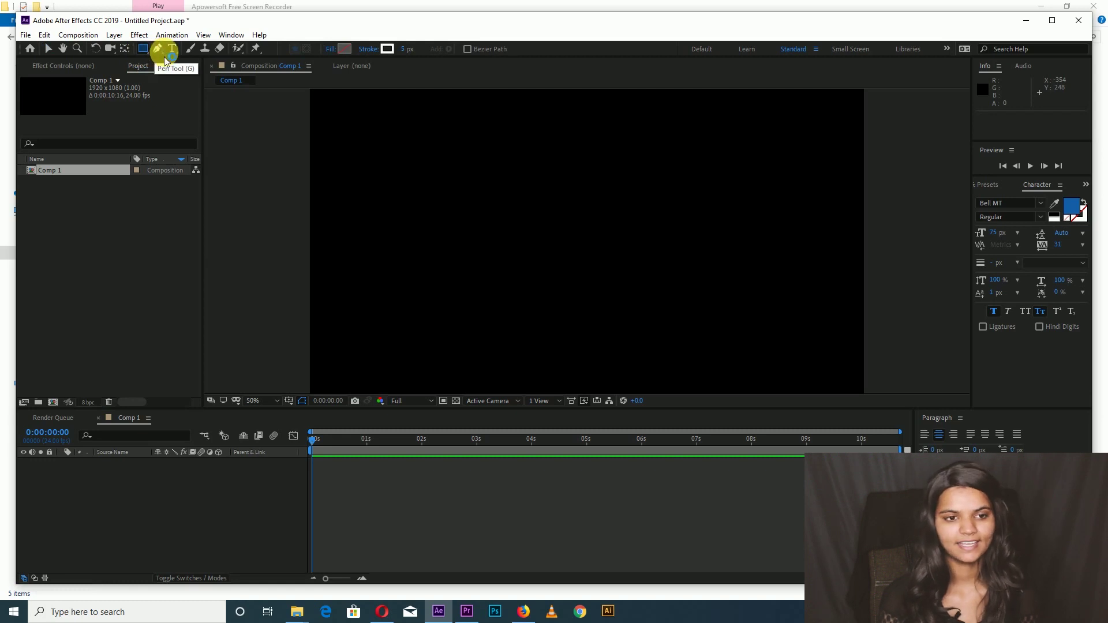
left_click(162, 56)
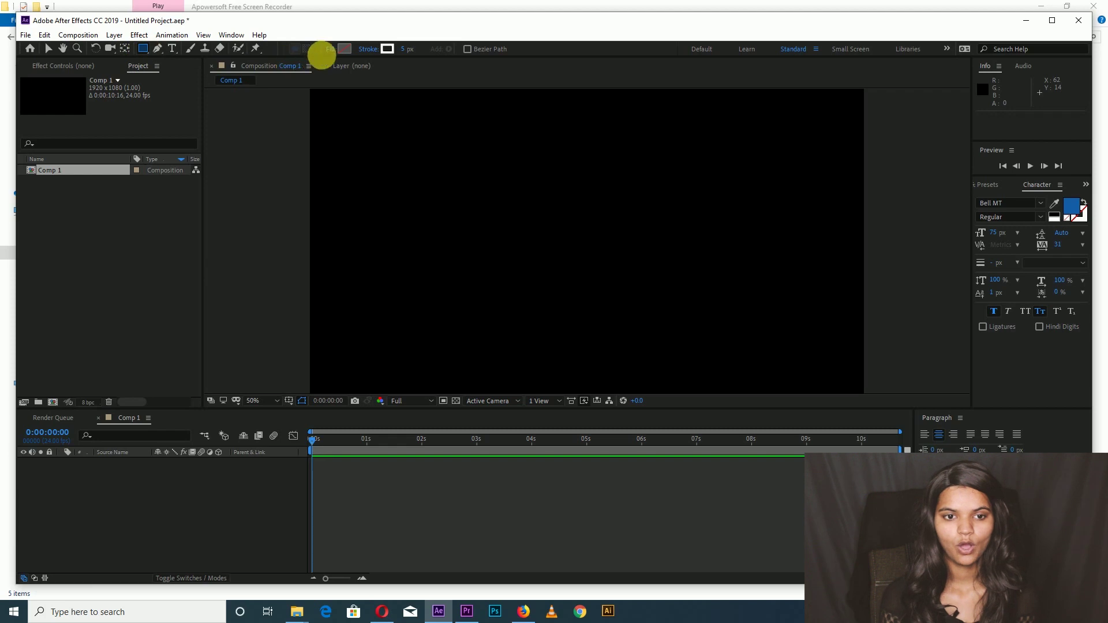
Step: Set new shapes to Fill None and a Solid Color white (FFFFFF) stroke
left_click(329, 50)
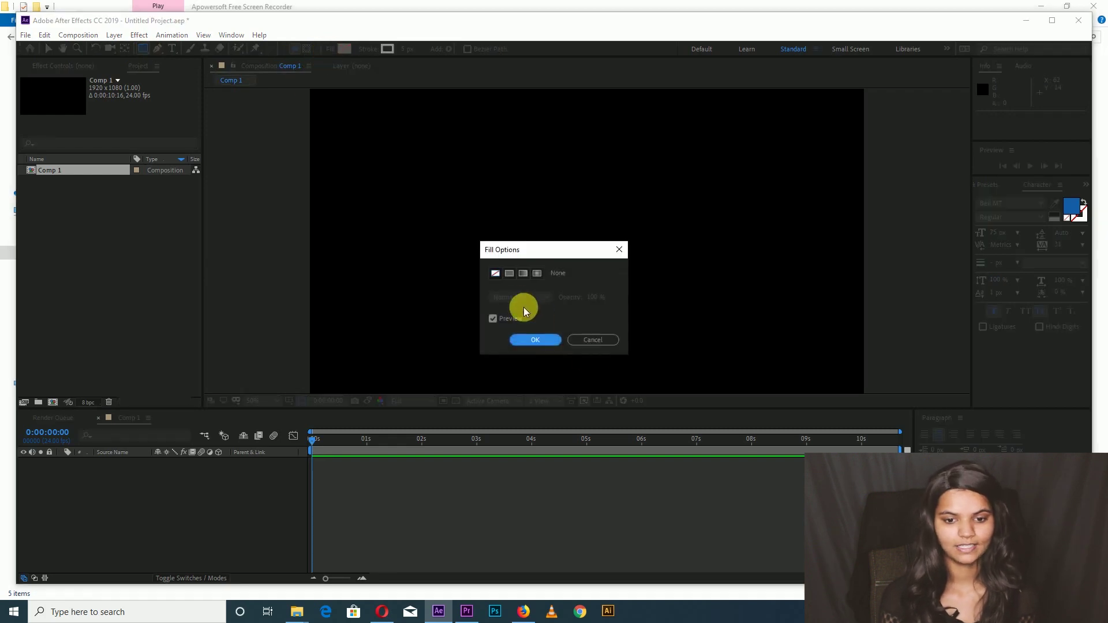
left_click(557, 339)
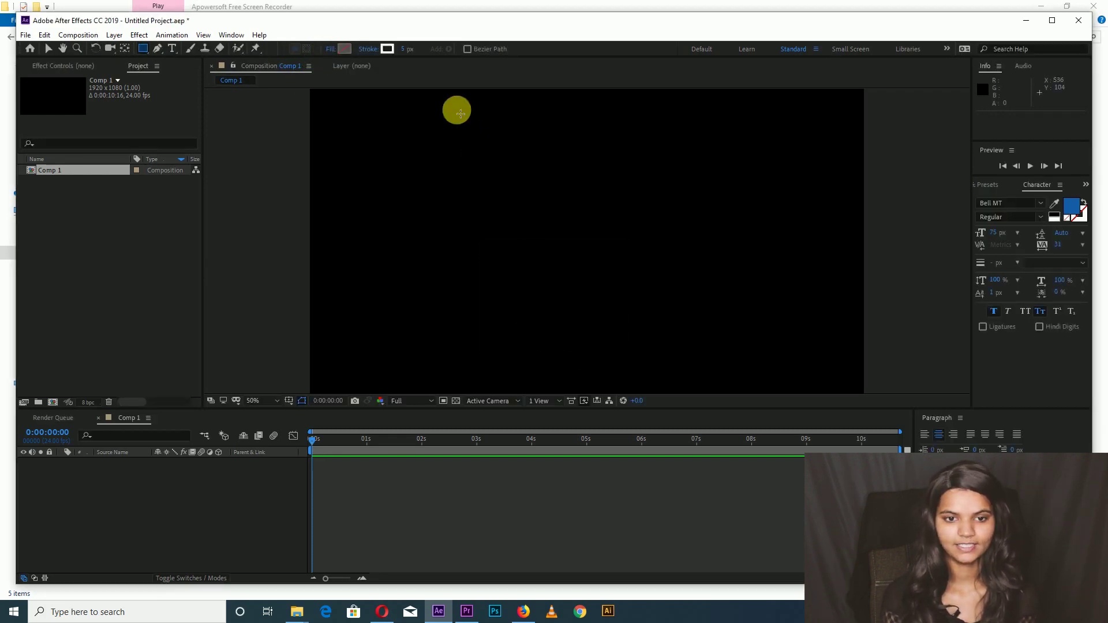
left_click(372, 49)
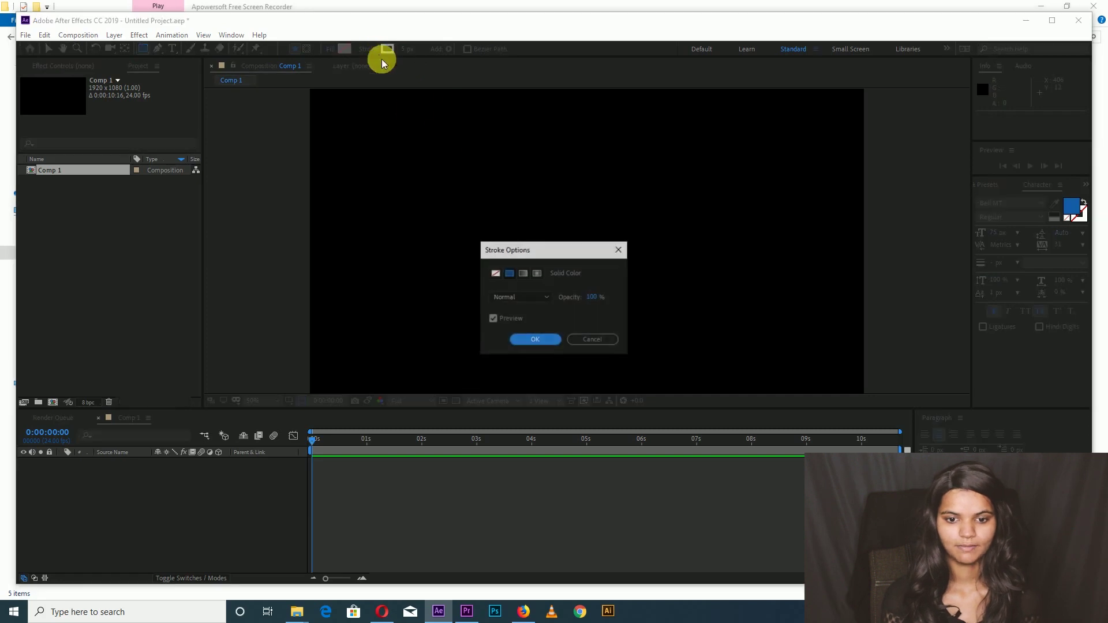
left_click(579, 338)
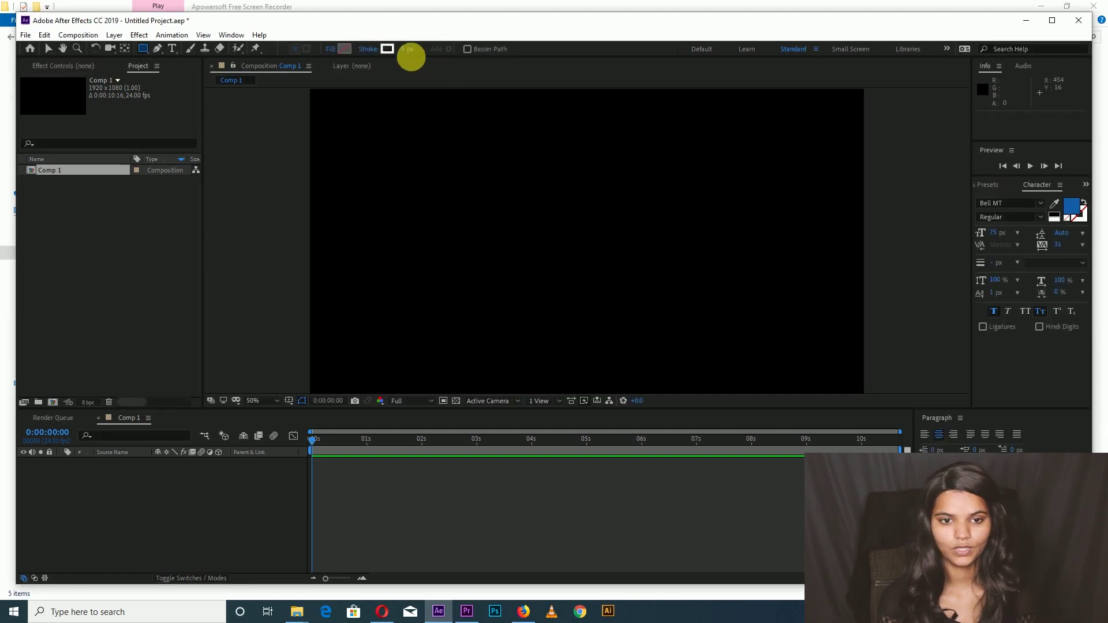
left_click(388, 49)
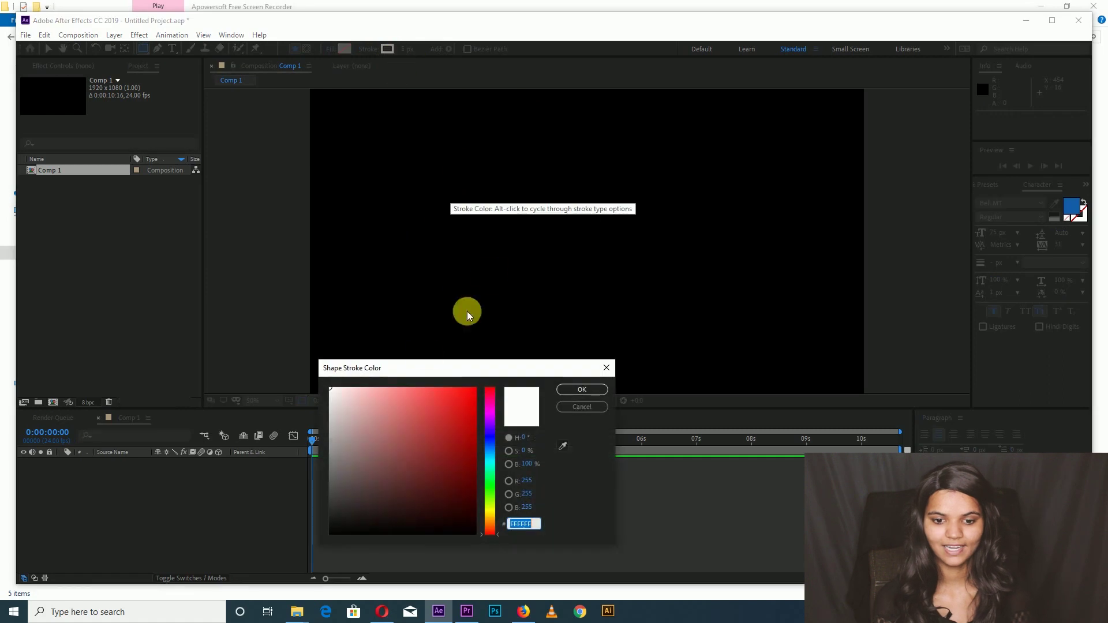
left_click(585, 406)
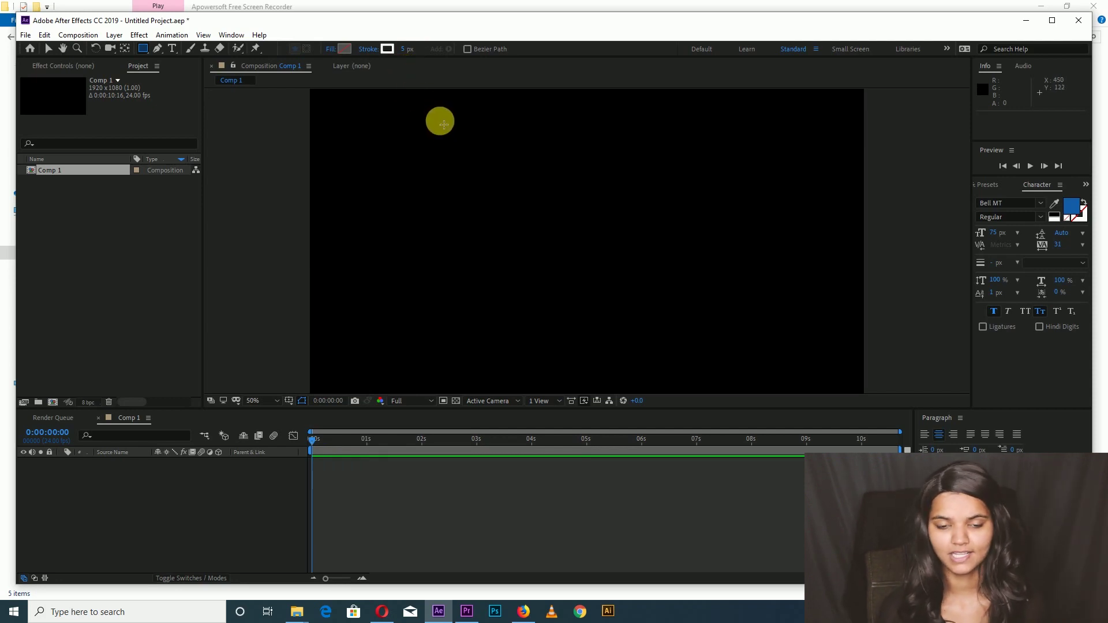
Step: Draw a white-outlined rectangle in the centre of the comp and expand its Rectangle 1 and Stroke 1 properties
mouse_move(466, 176)
left_mouse_down()
mouse_move(513, 227)
mouse_move(637, 289)
left_mouse_up()
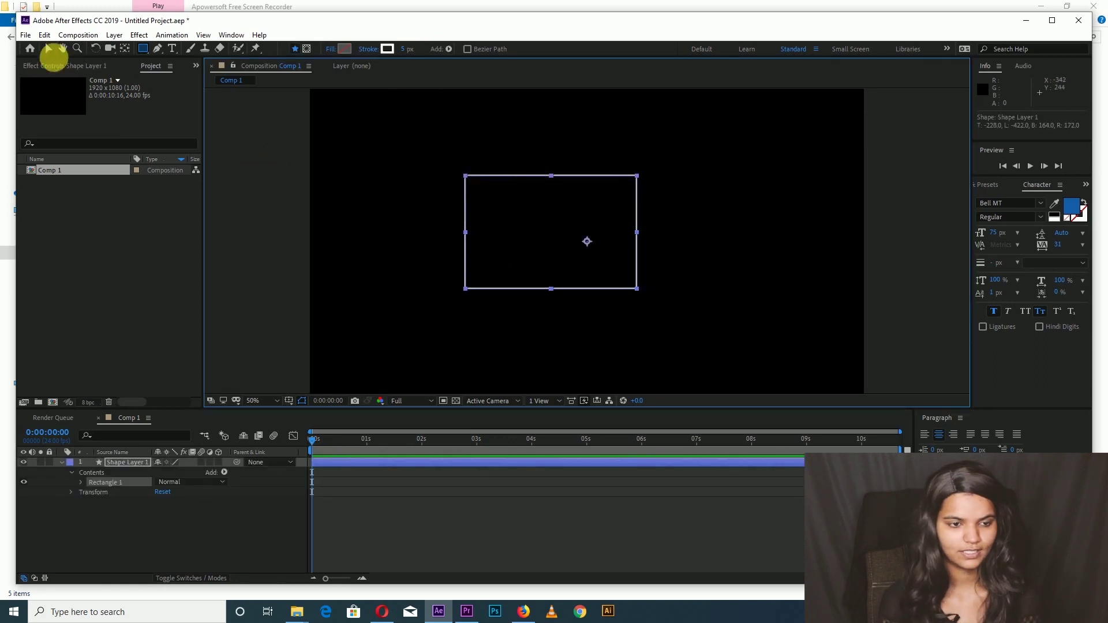
left_click(49, 51)
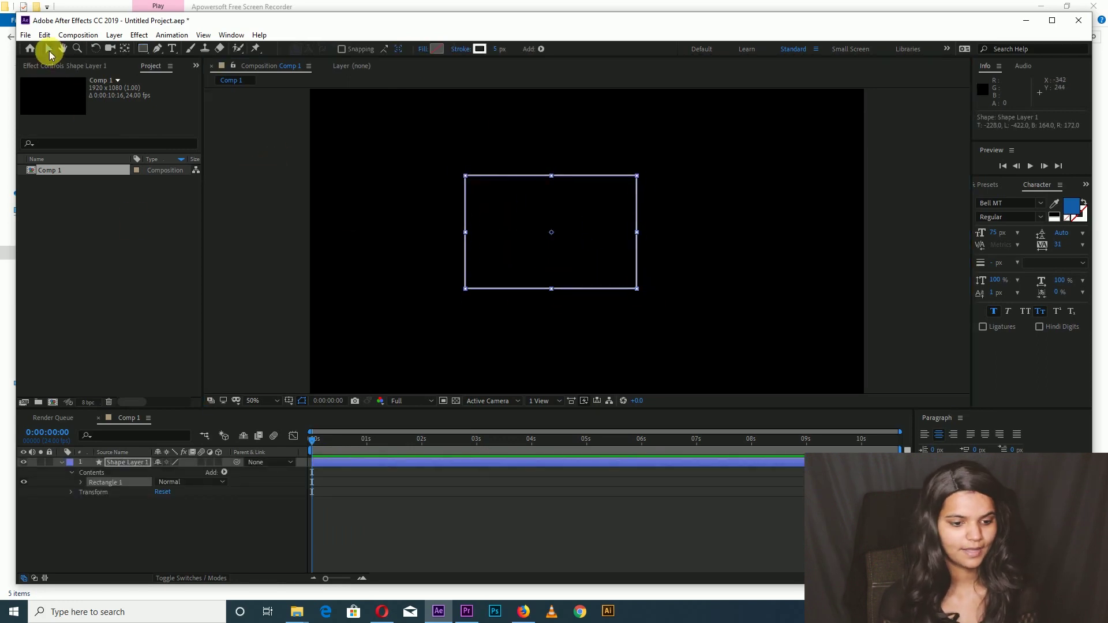
left_click(82, 484)
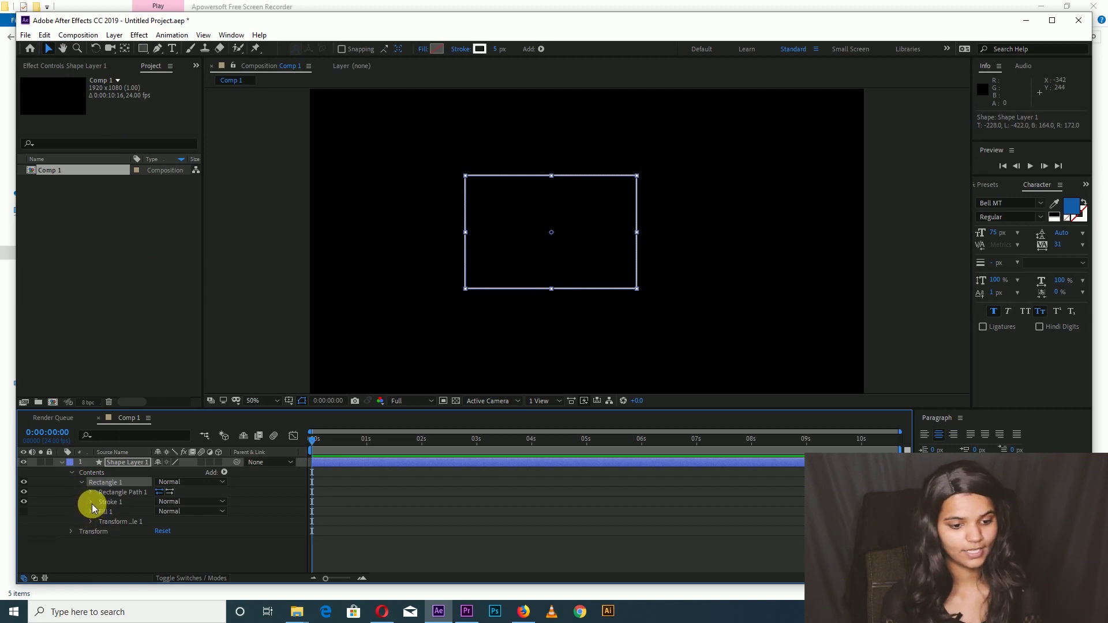
left_click(91, 502)
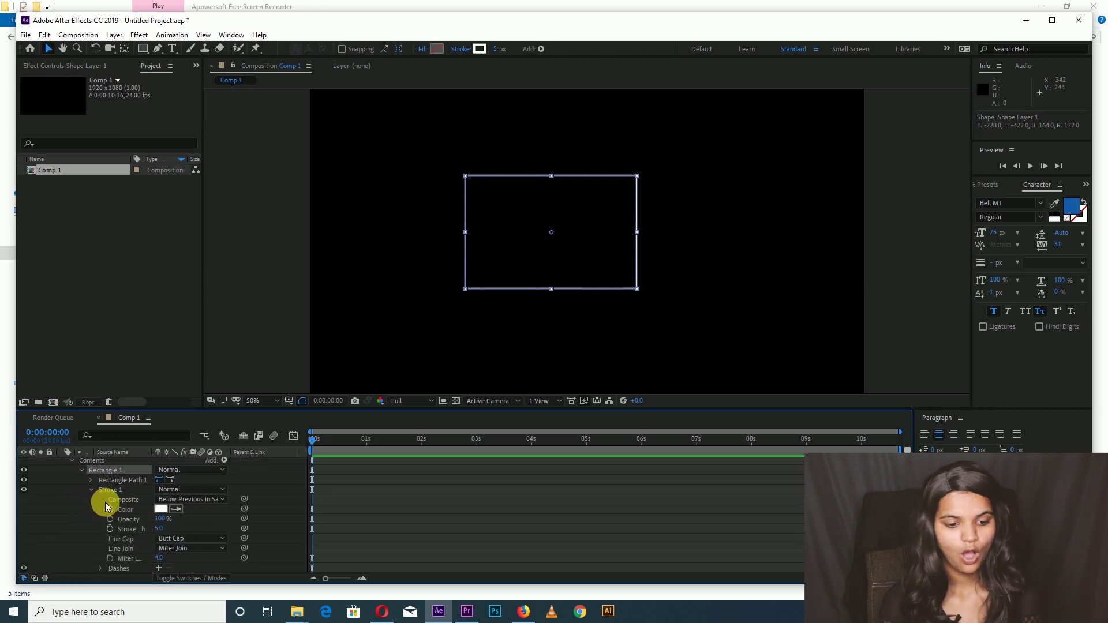
scroll(173, 516, "down", 2)
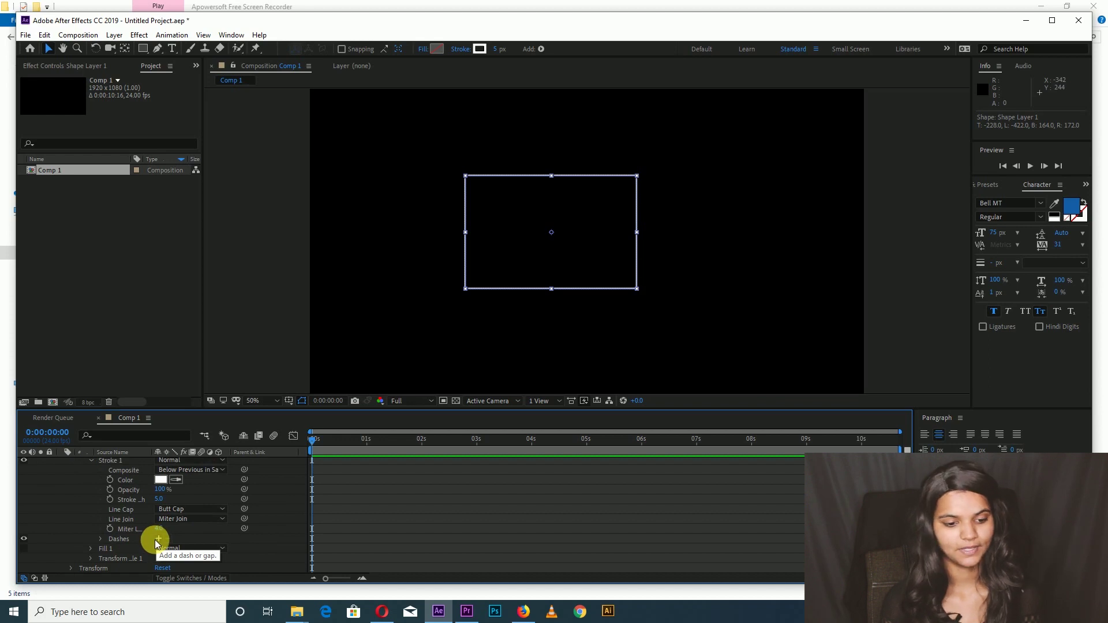
Step: Add a Dash 10 pattern to the rectangle outline, zoom the view to 100%, and set dash Offset to 57
left_click(158, 539)
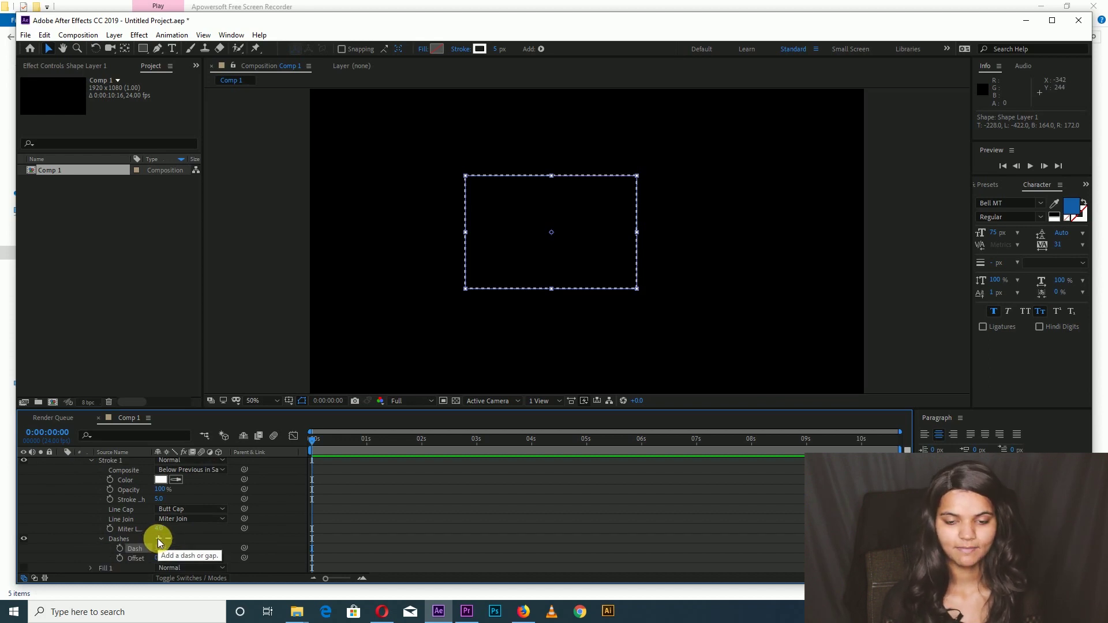
left_click(287, 346)
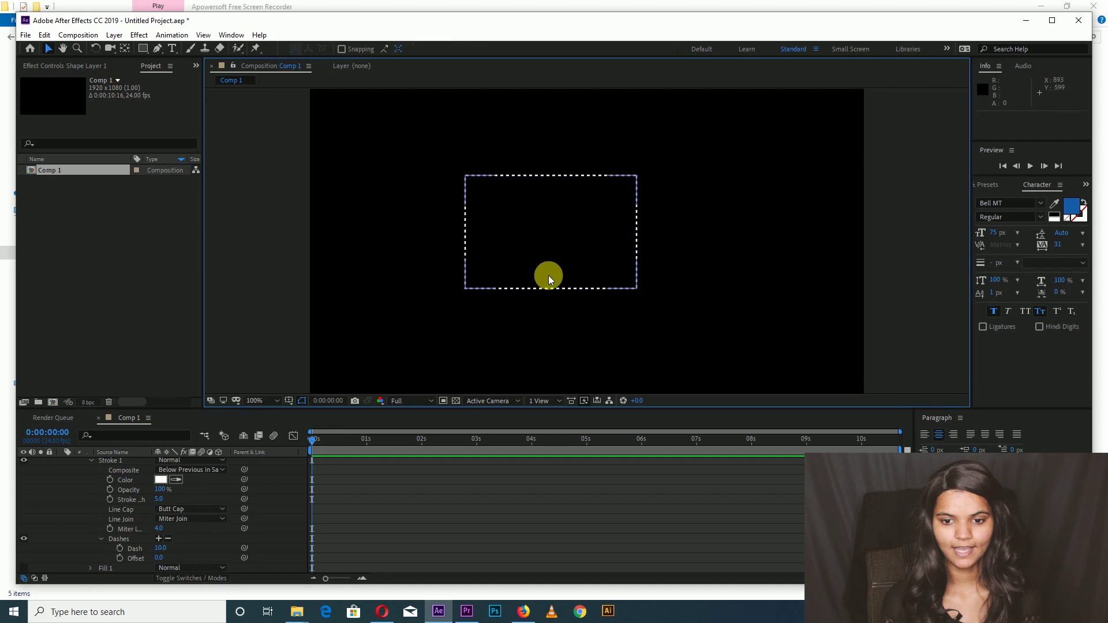
key("period")
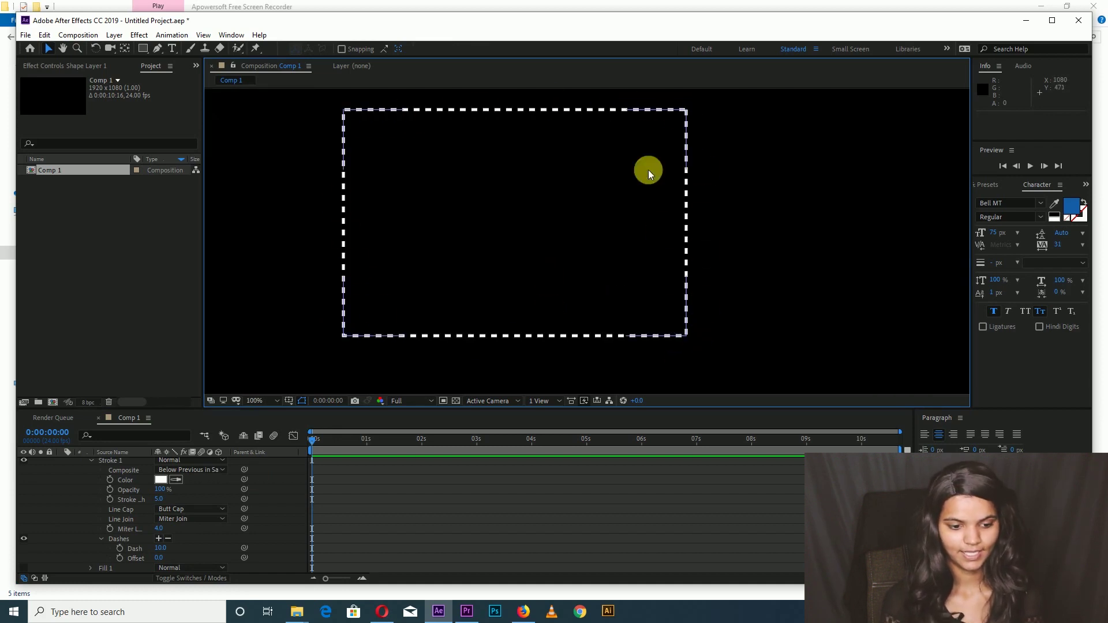
left_click(235, 522)
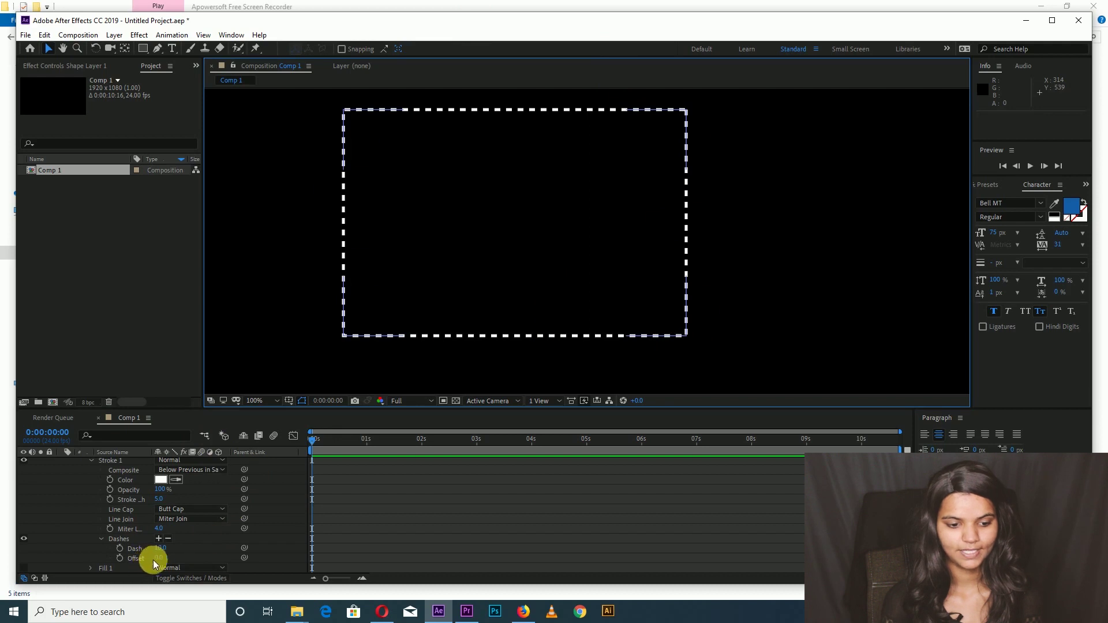
left_click_drag(162, 563, 180, 553)
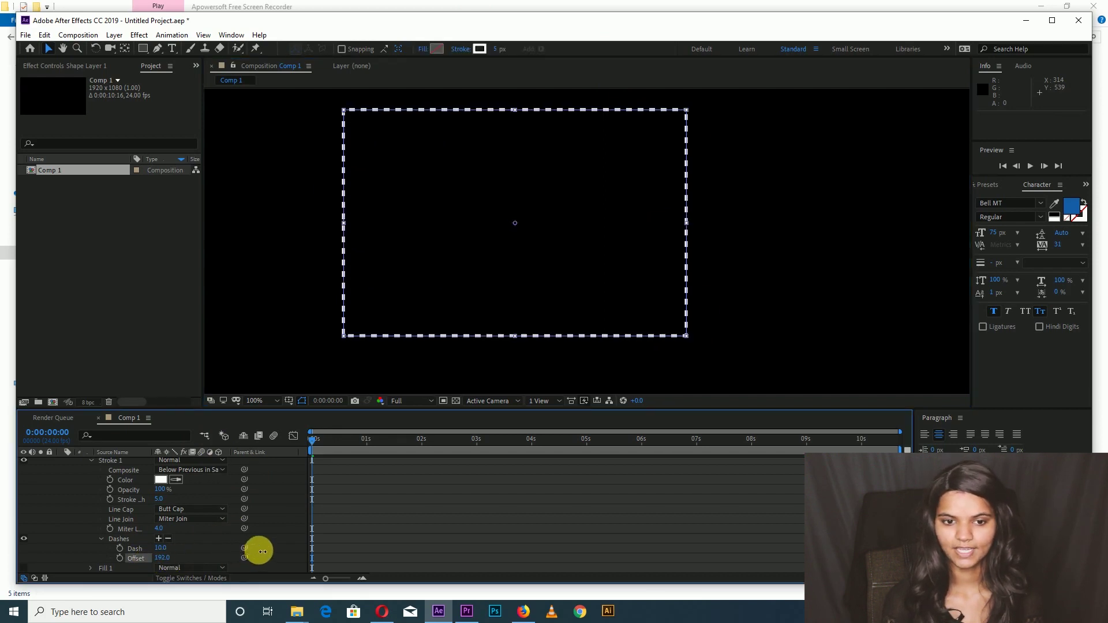
left_click_drag(181, 552, 150, 540)
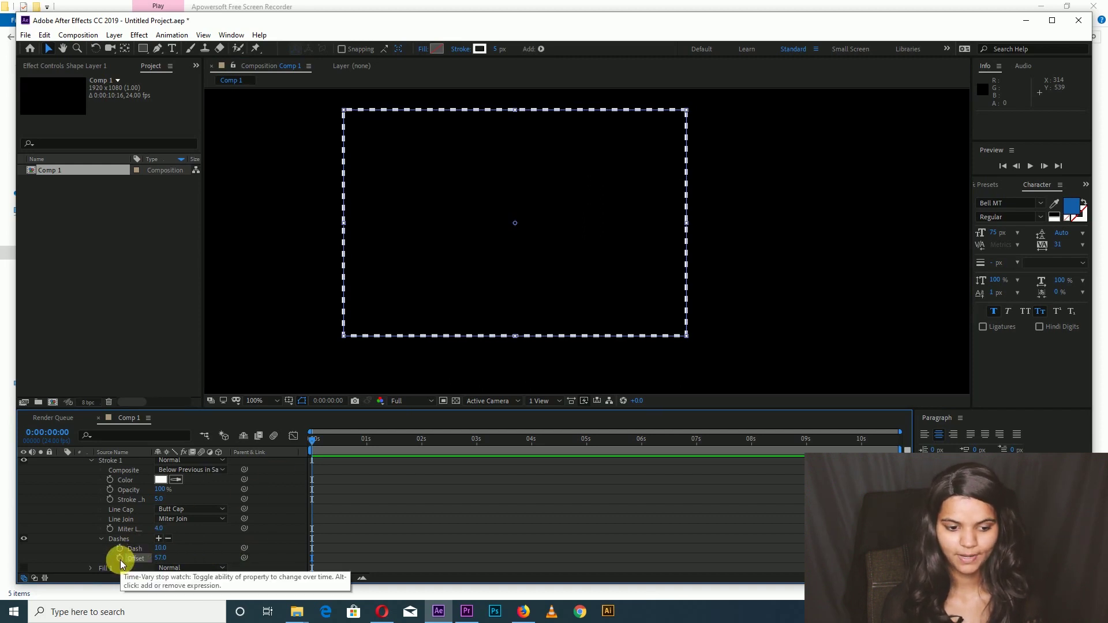
Step: Keyframe dash Offset from 0 at the start to 1500 at 0:00:10:15, then preview the moving dashes
left_click(161, 557)
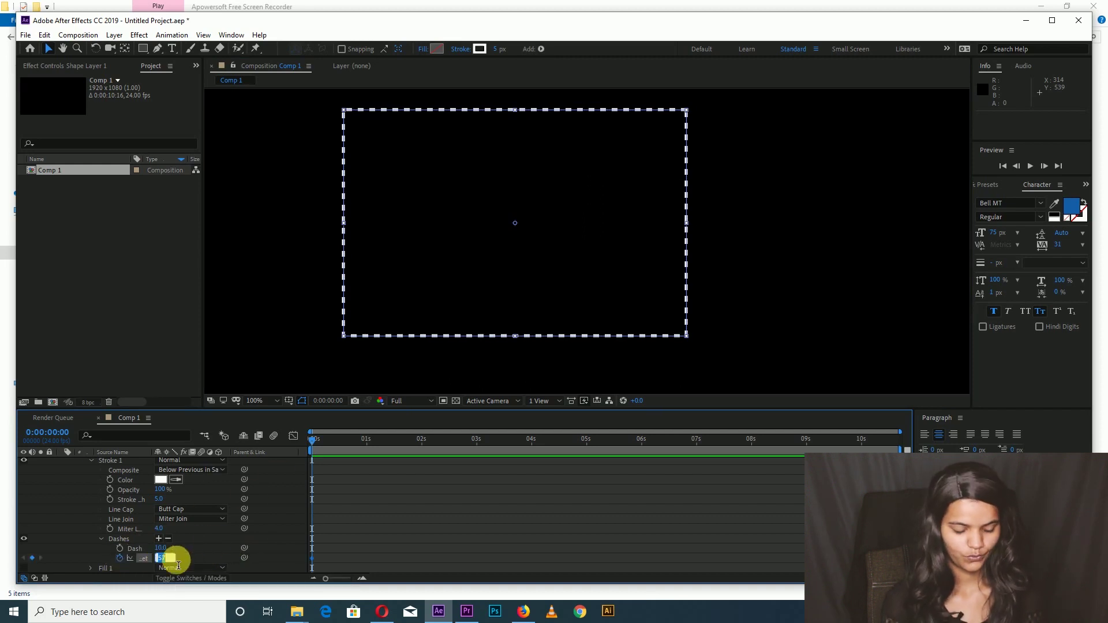
type("0")
left_click(210, 536)
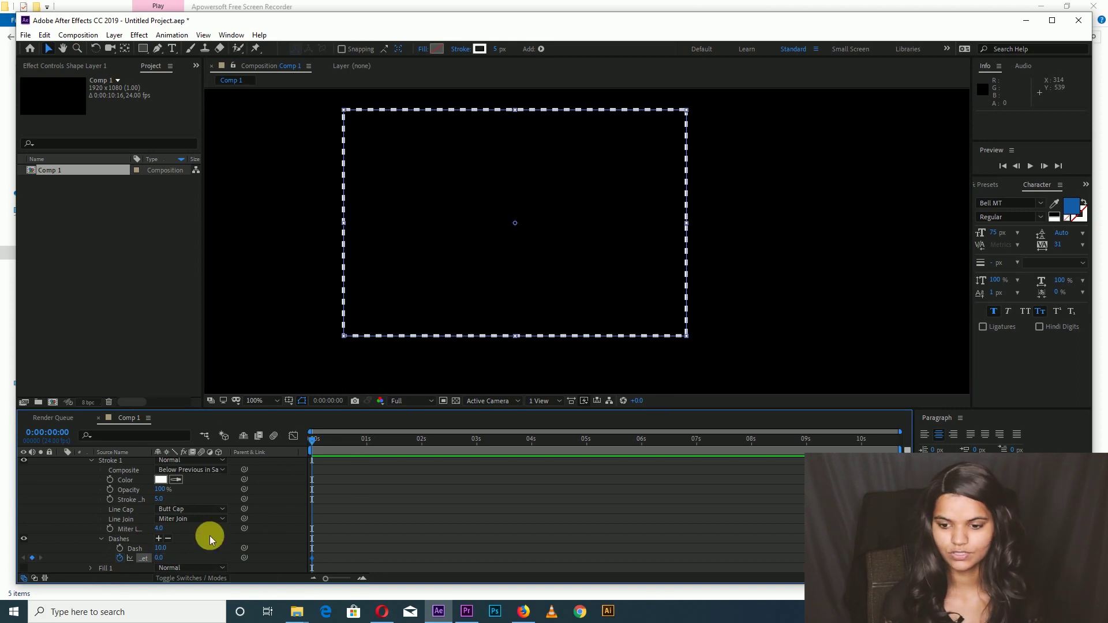
left_click(895, 440)
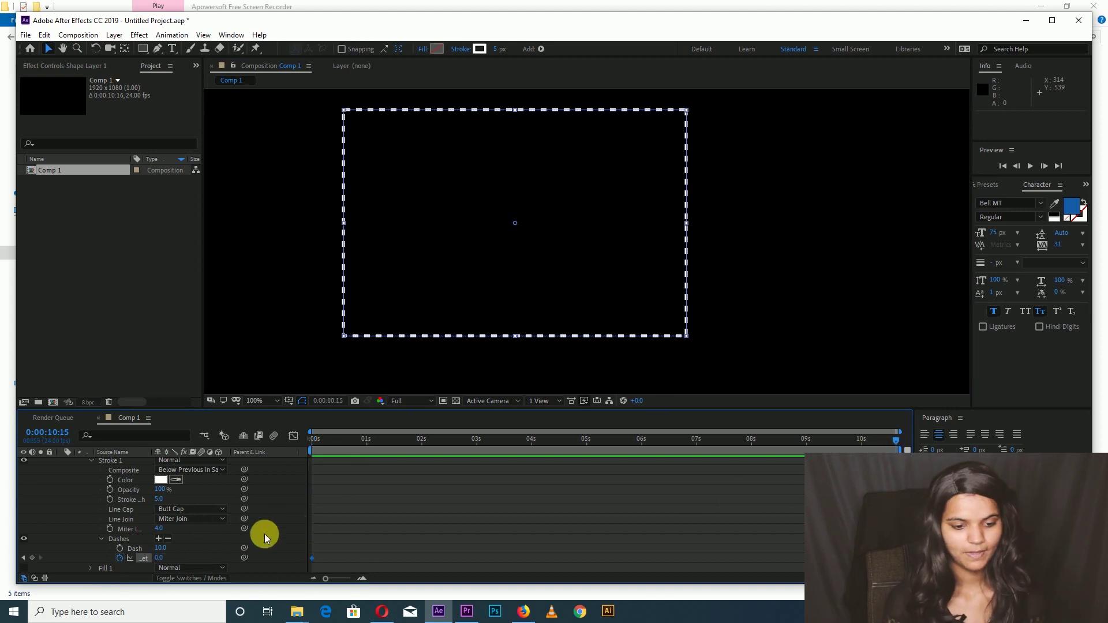
left_click(161, 560)
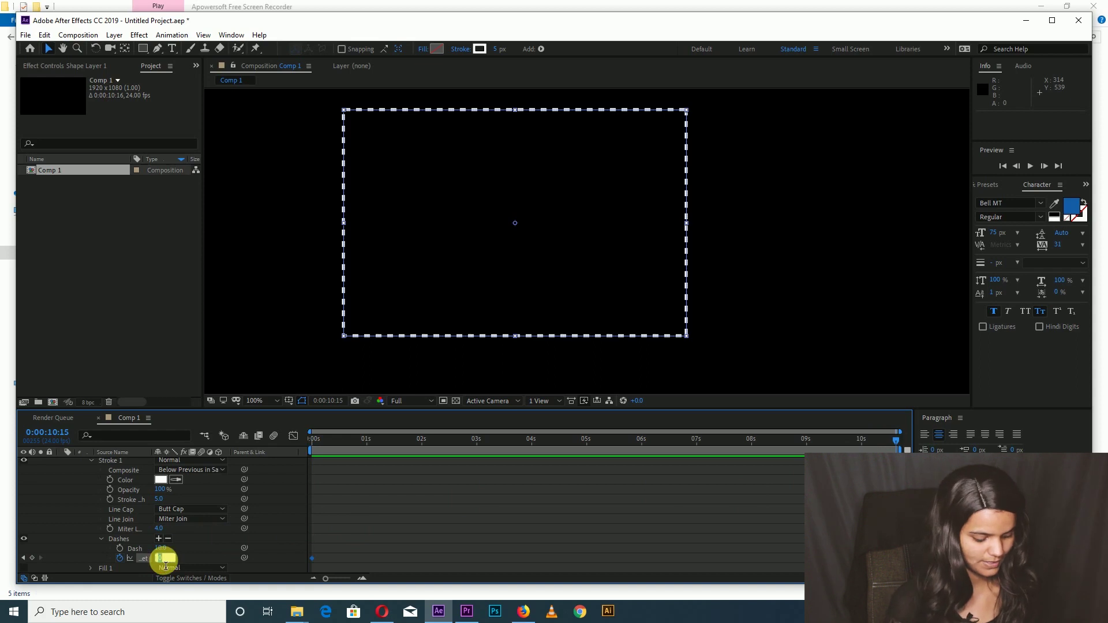
type("1500.00.0")
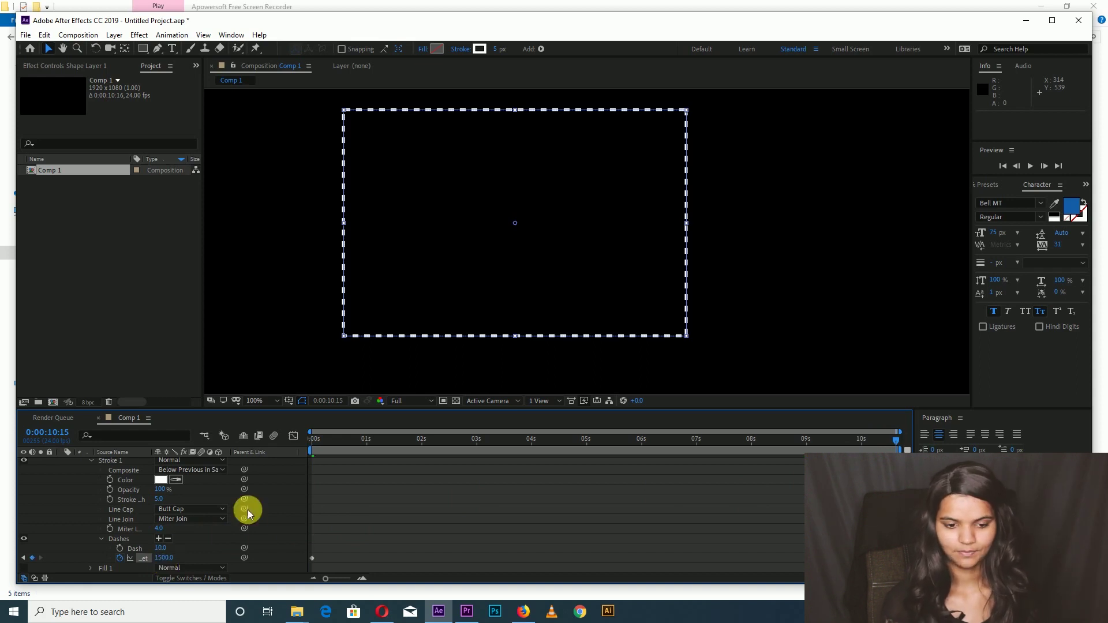
left_click(389, 479)
key("space")
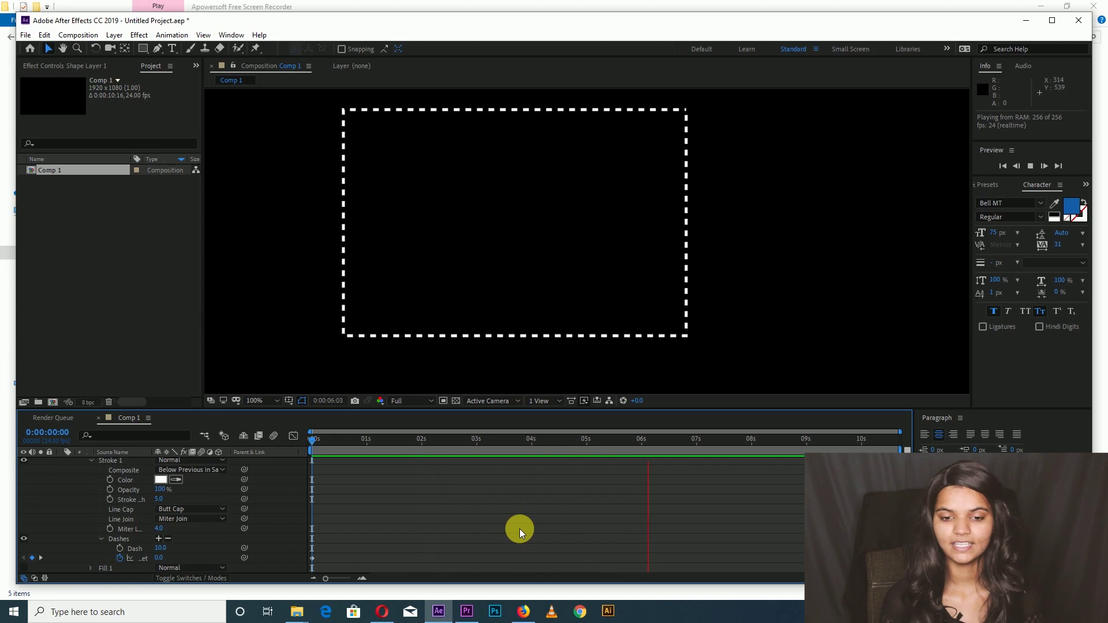
key("space")
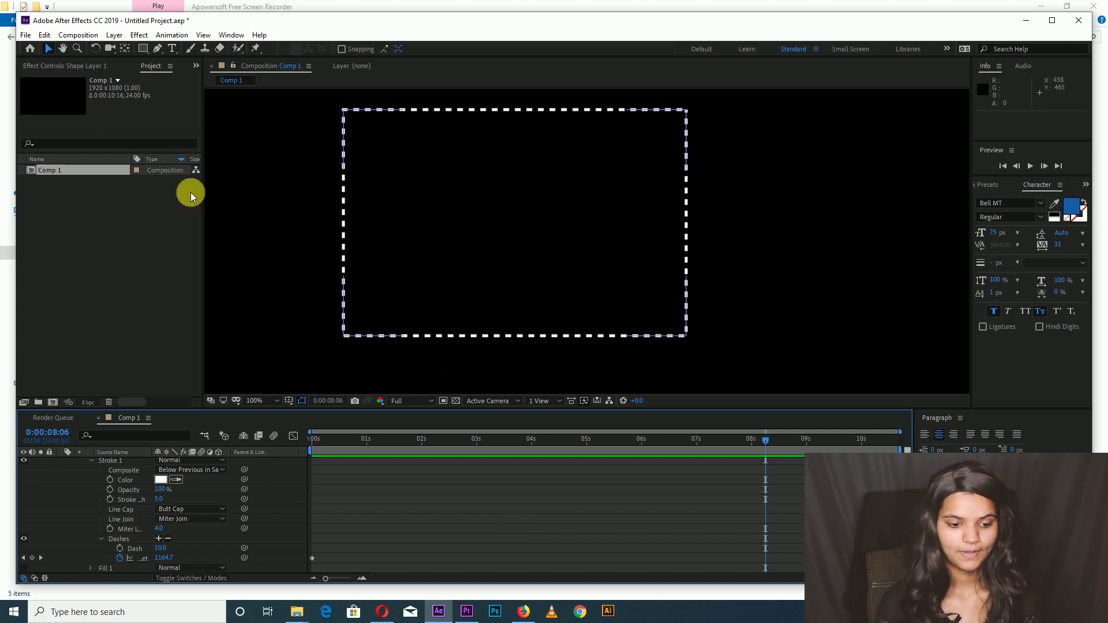
Step: Add a Gap to the dash pattern and try different Offset, Gap and Dash values, ending at Dash 10 and Gap 7
left_click(158, 539)
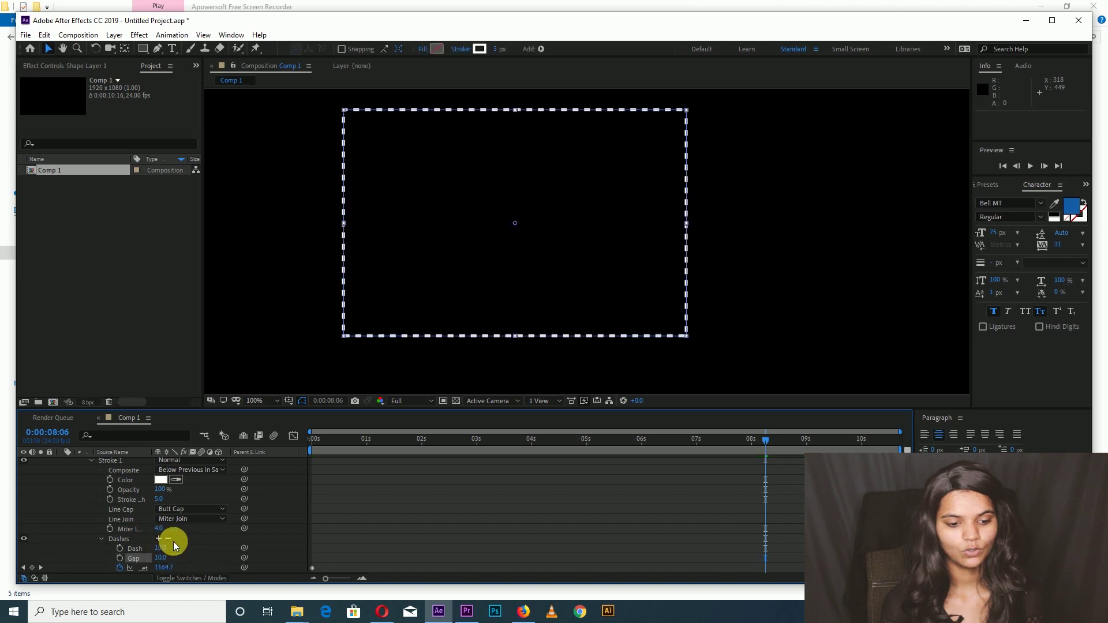
scroll(173, 541, "down", 1)
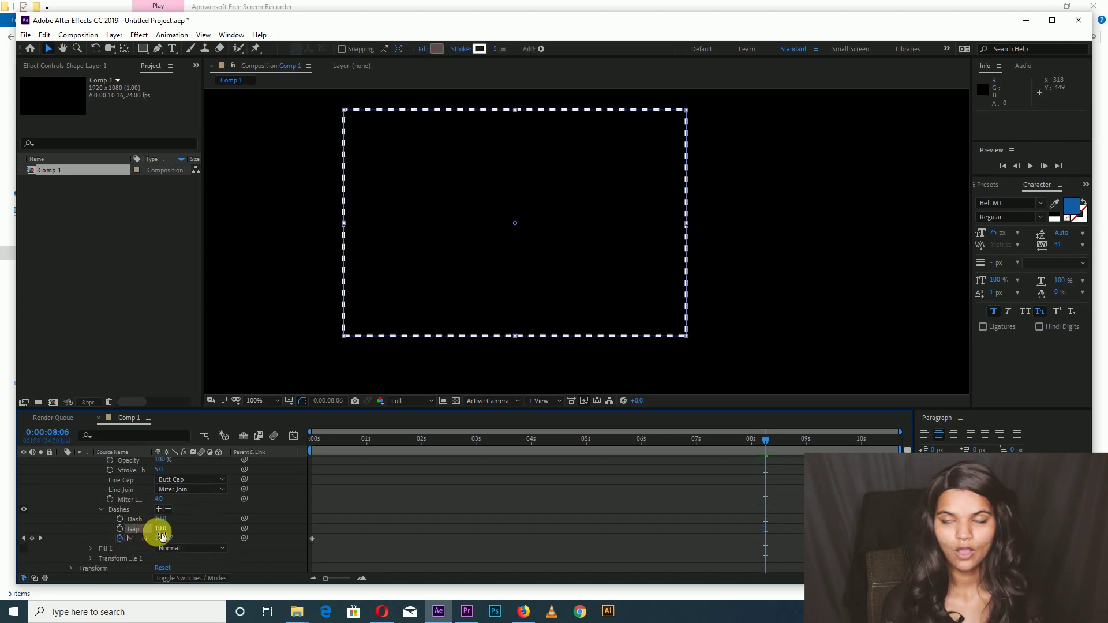
left_click_drag(162, 537, 167, 535)
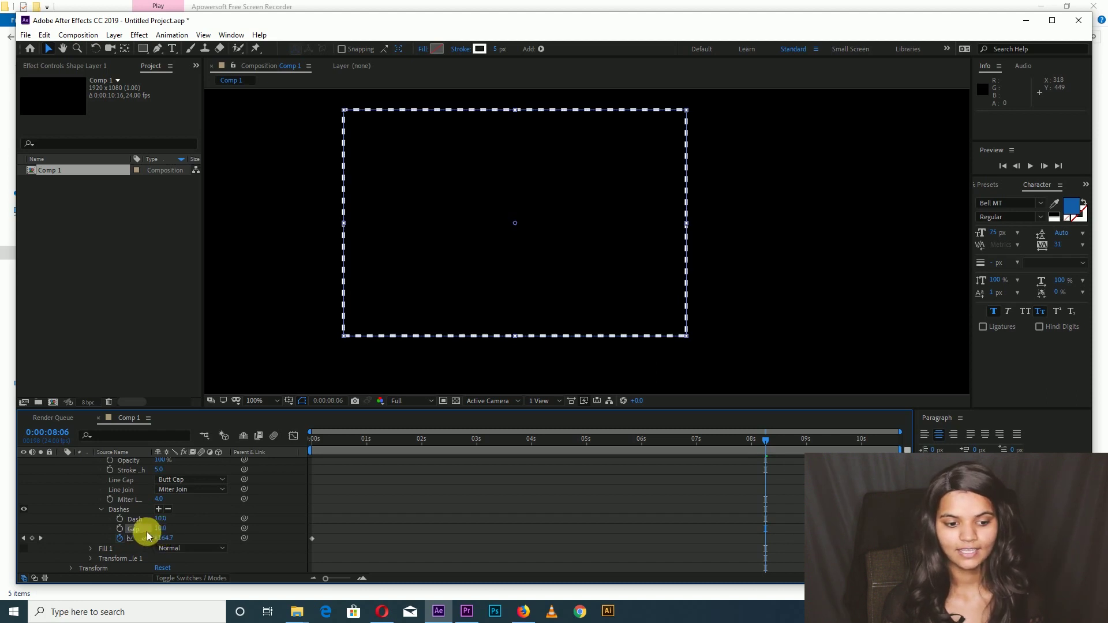
left_click_drag(164, 536, 167, 537)
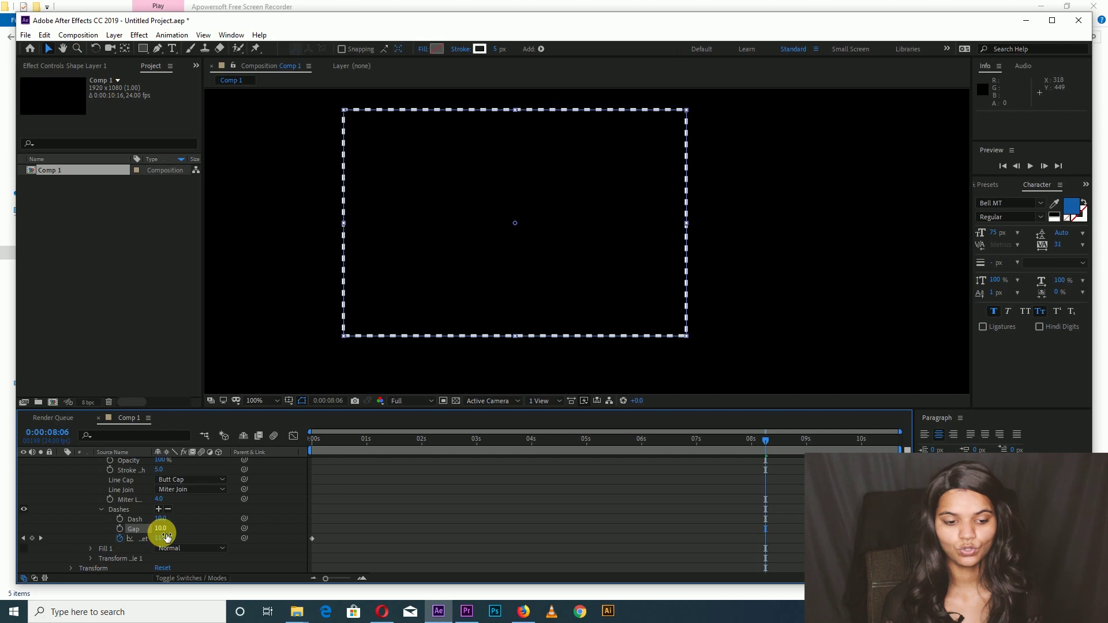
left_click_drag(165, 530, 184, 534)
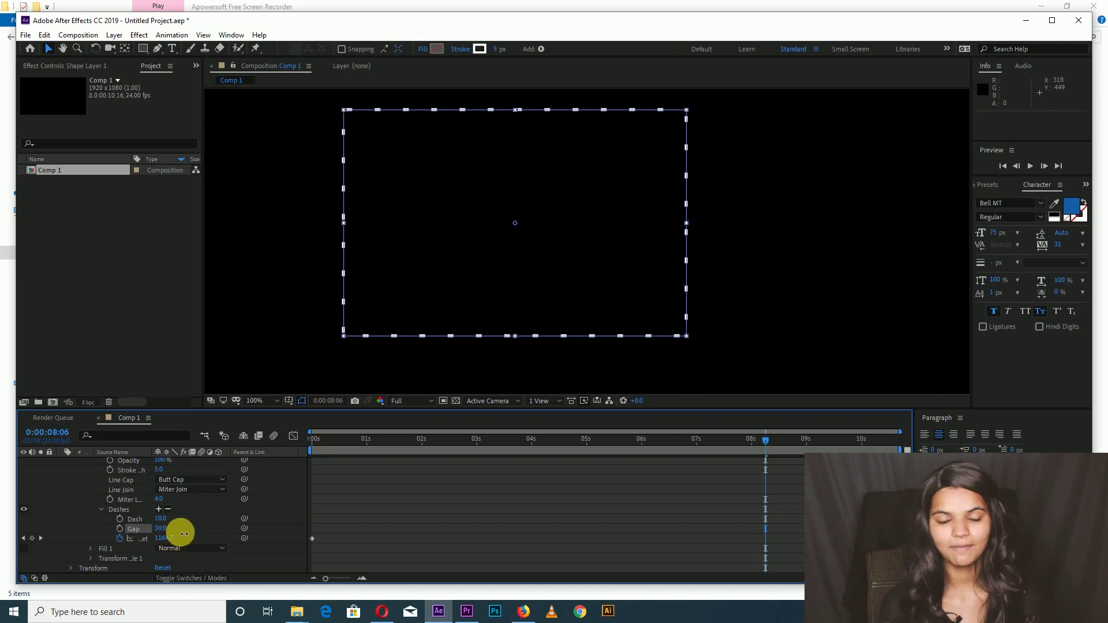
left_click_drag(184, 534, 163, 539)
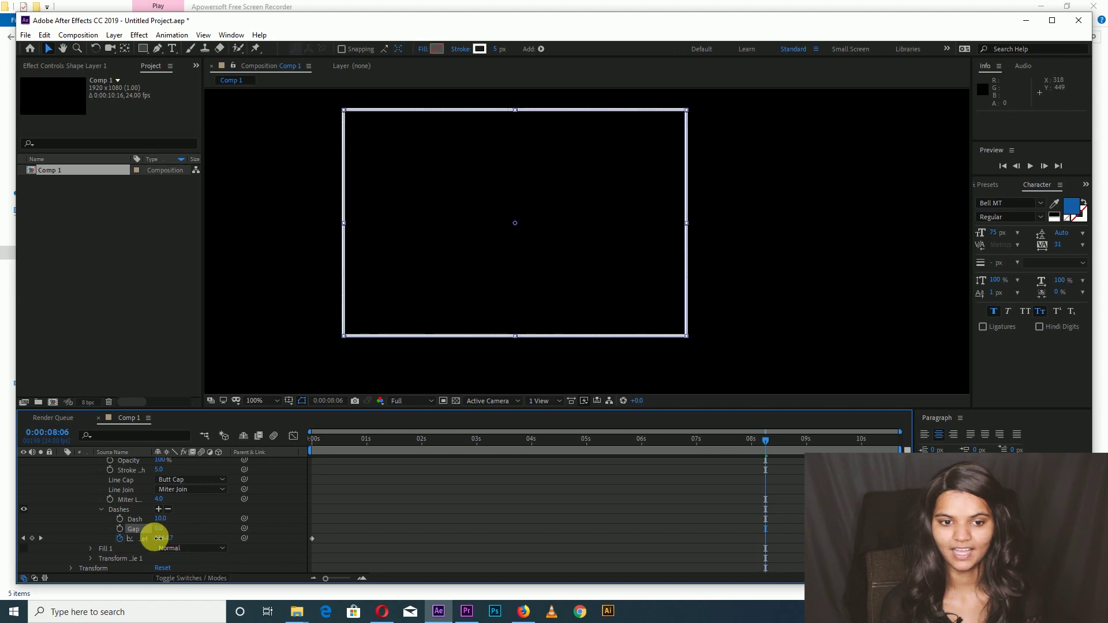
left_click(163, 538)
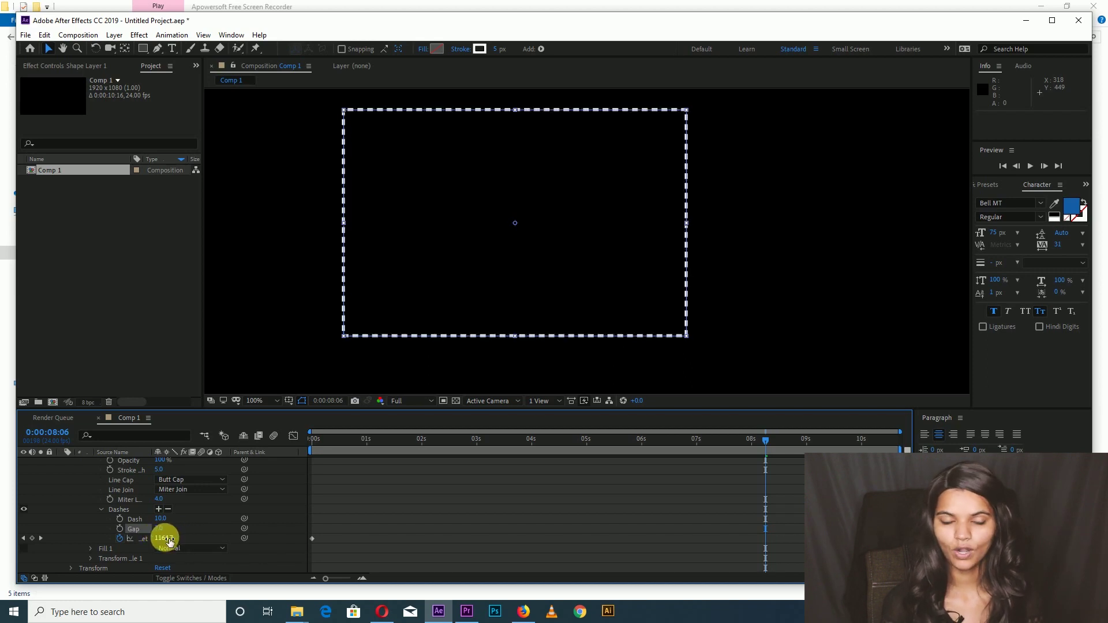
left_click_drag(161, 518, 159, 520)
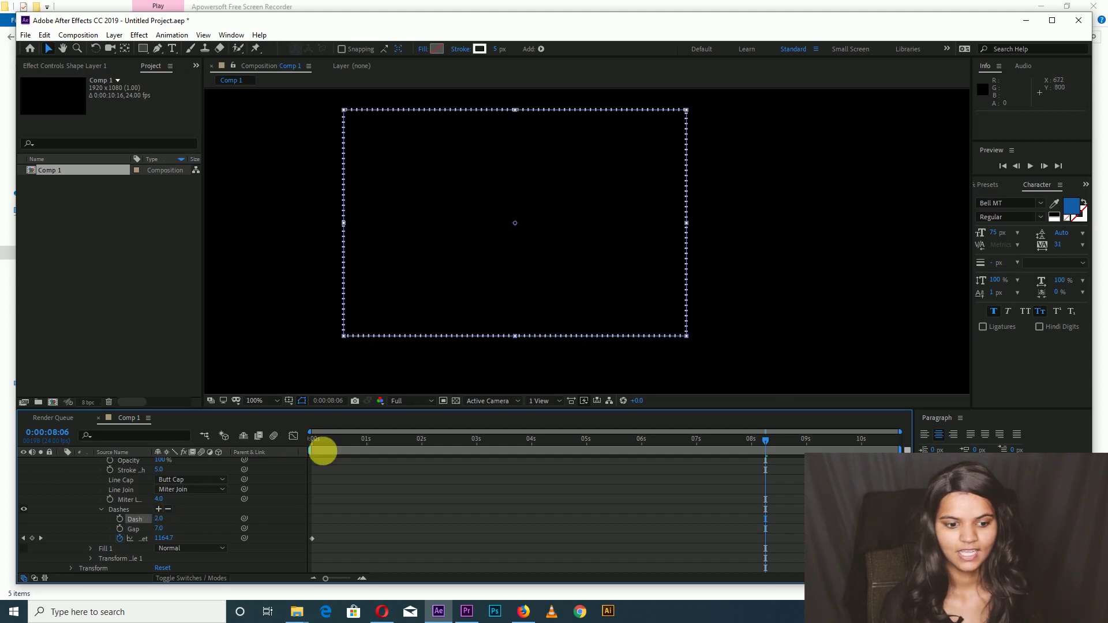
left_click_drag(161, 519, 171, 526)
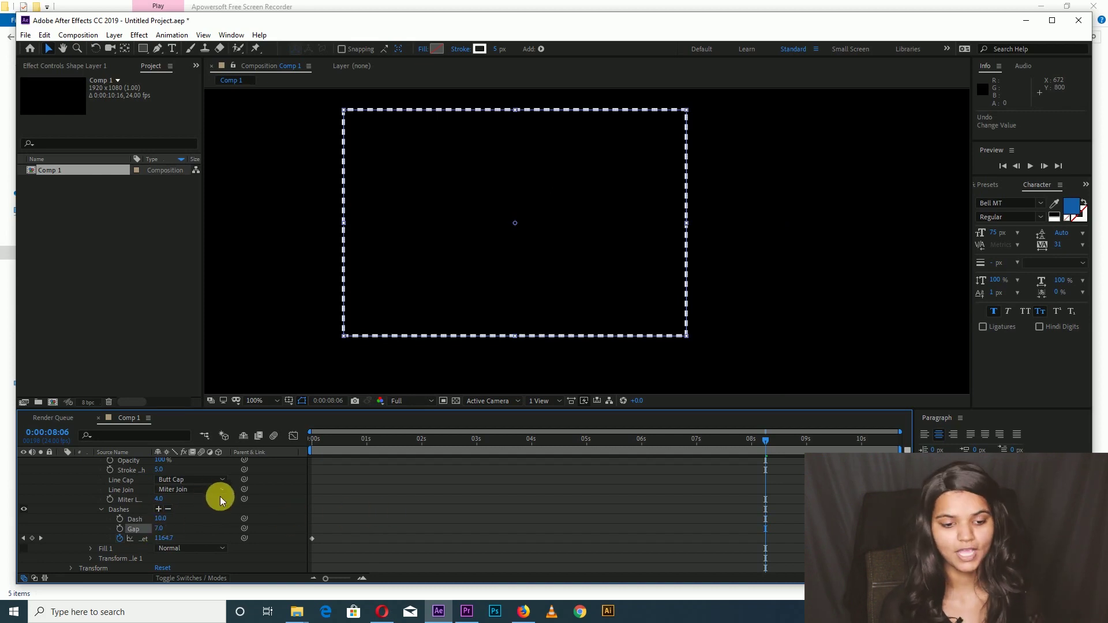
left_click(190, 479)
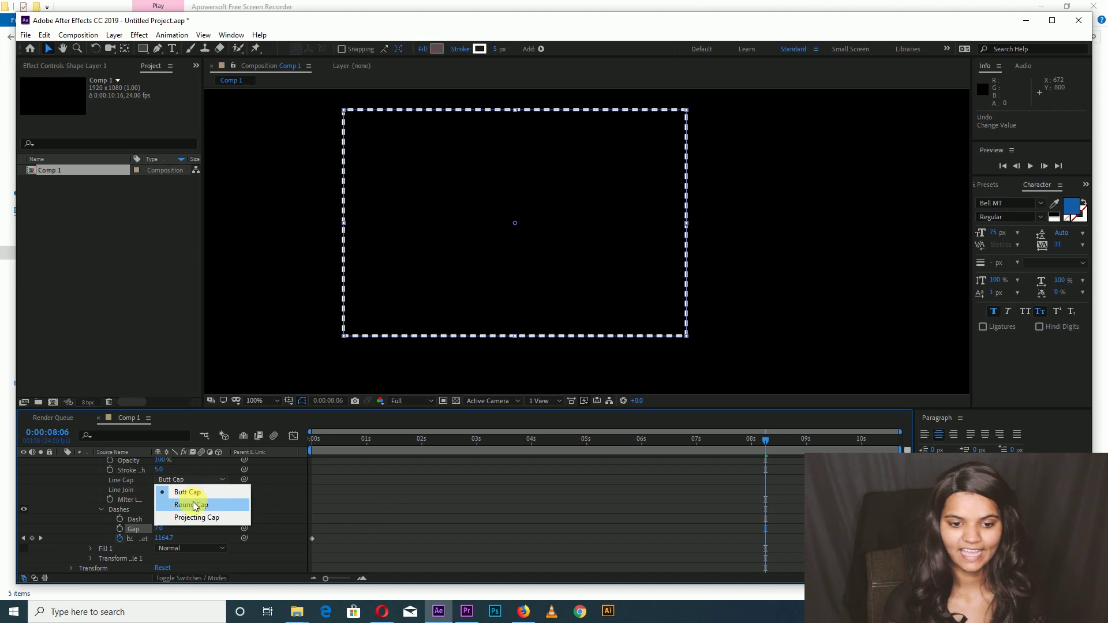
Step: Try Round Cap and Projecting Cap on the dashes, then return to Butt Cap
left_click(193, 506)
key("period")
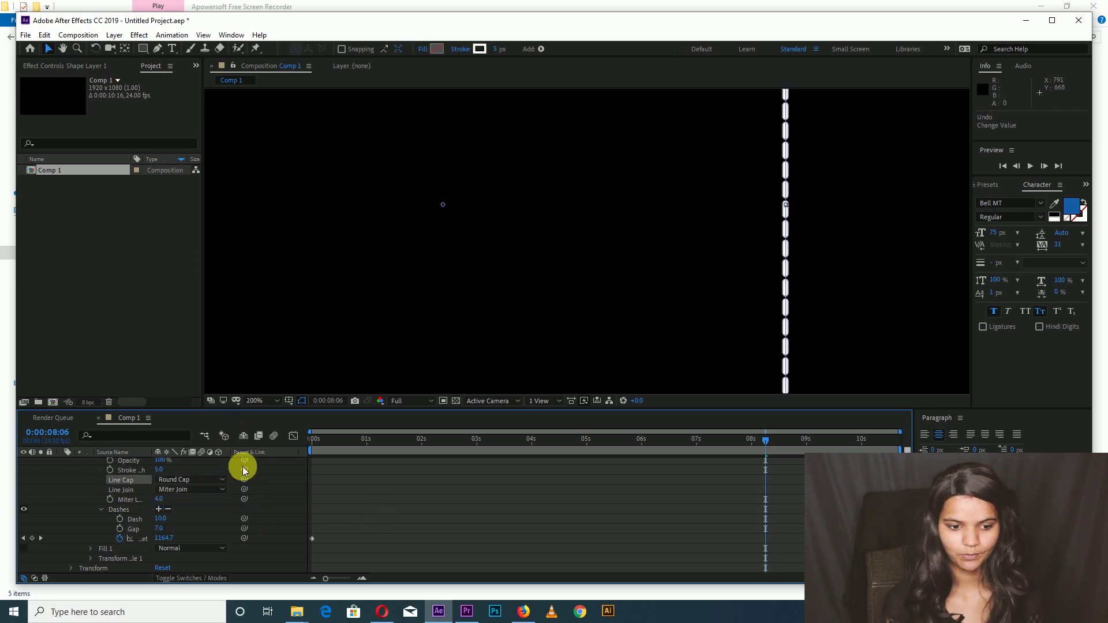
left_click(191, 480)
left_click(186, 518)
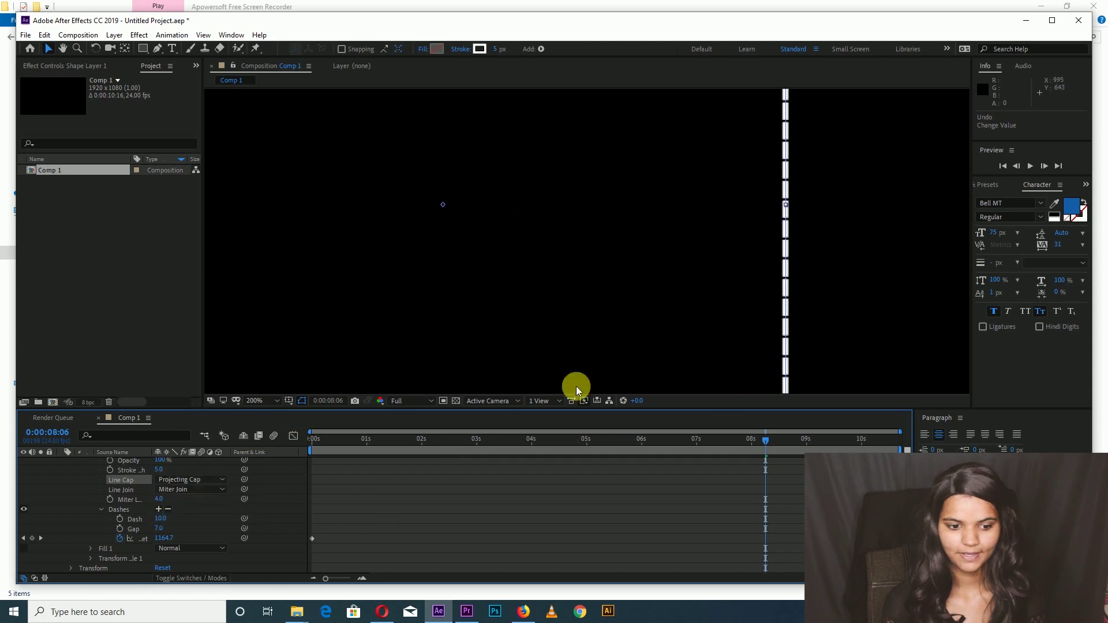
left_click(178, 482)
left_click(179, 492)
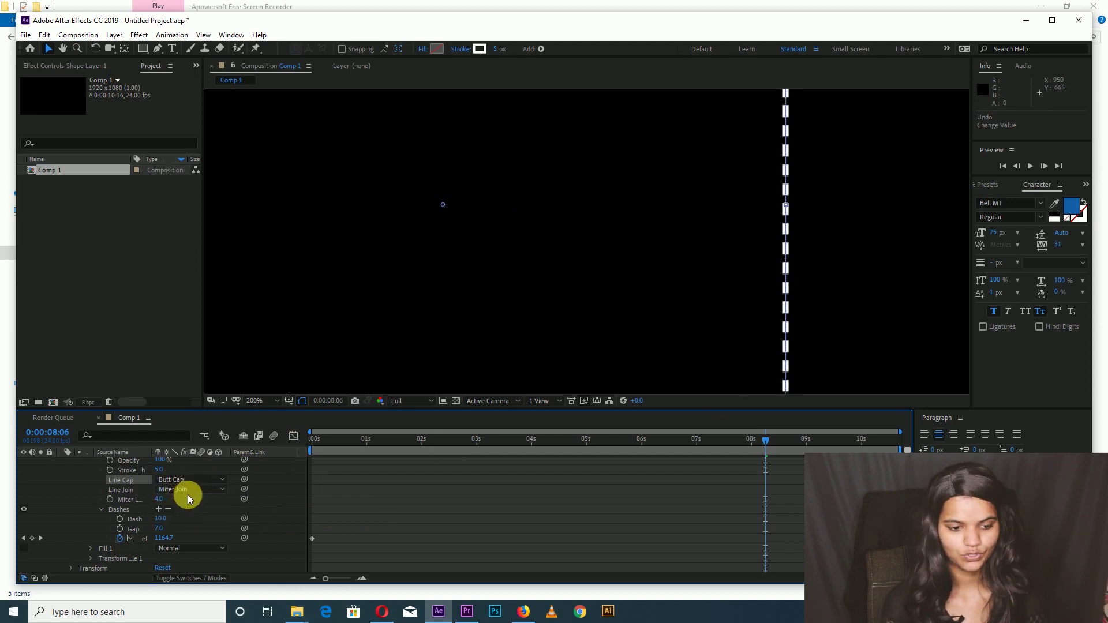
Step: Widen the dash Gap to 16 and zoom back out to the whole rectangle
left_click_drag(167, 531, 173, 534)
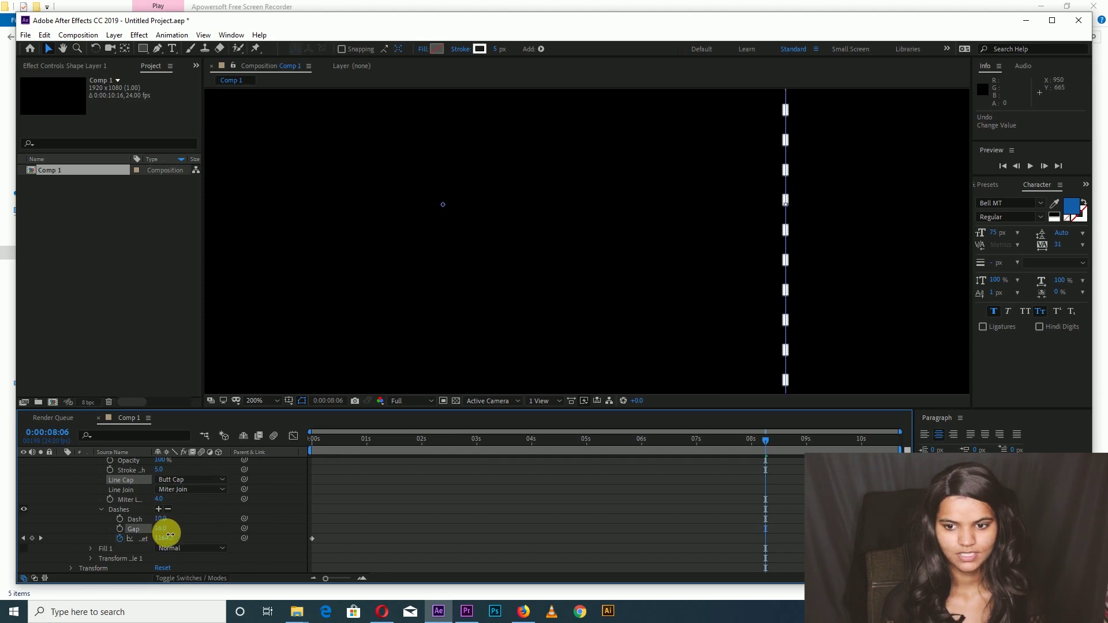
key("comma")
left_click(289, 317)
left_click(305, 442)
Step: Preview the animated dashed rectangle, then delete Shape Layer 1
key("space")
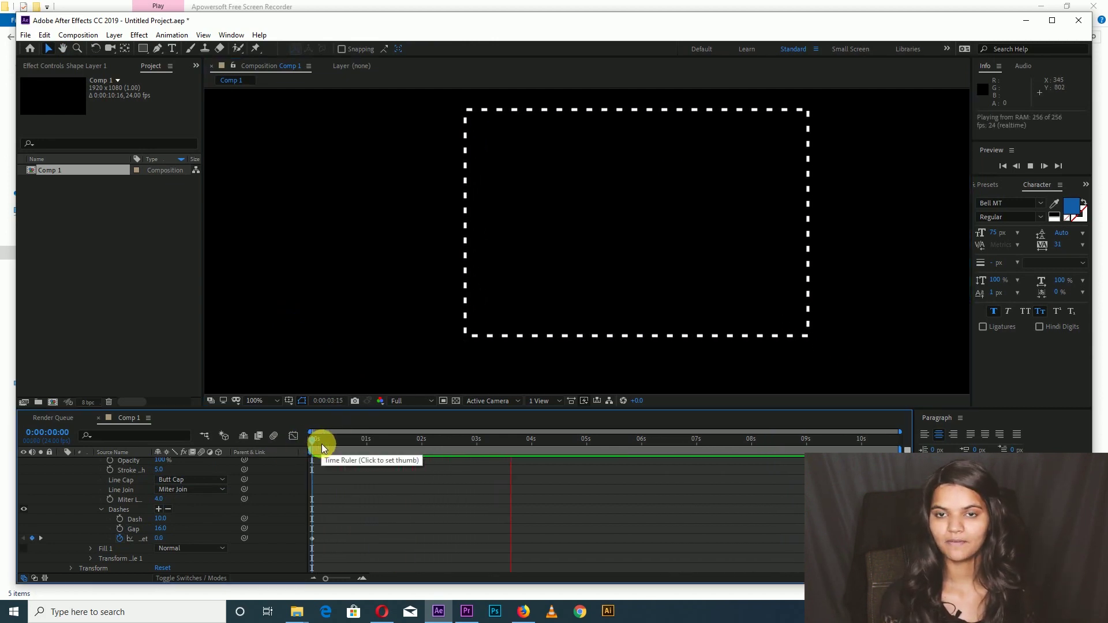
key("space")
scroll(122, 486, "up", 3)
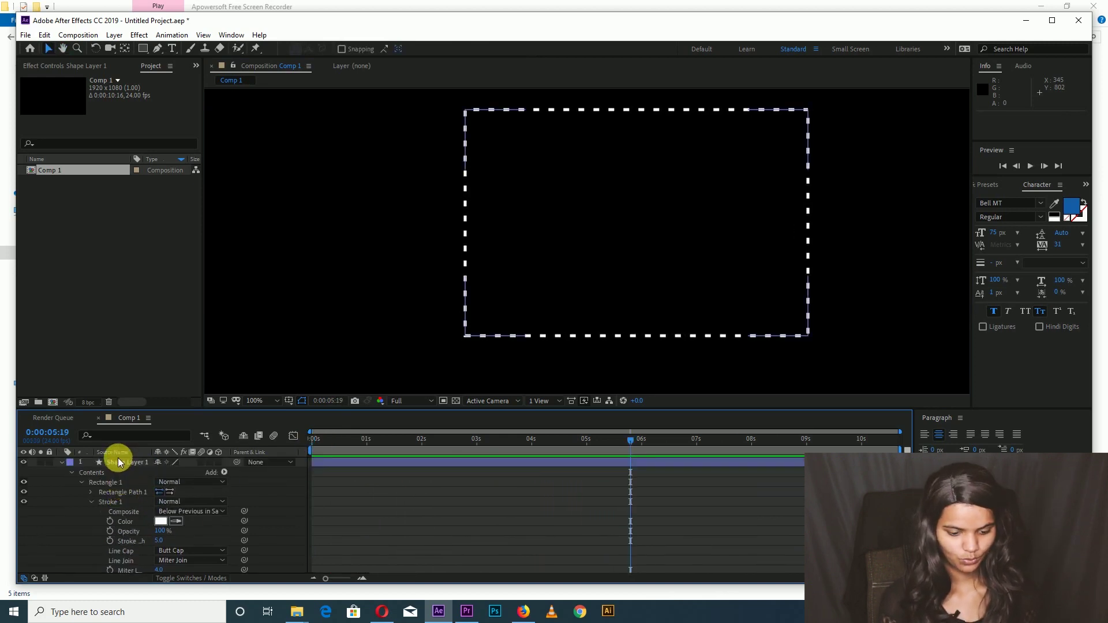
left_click(117, 462)
key("Delete")
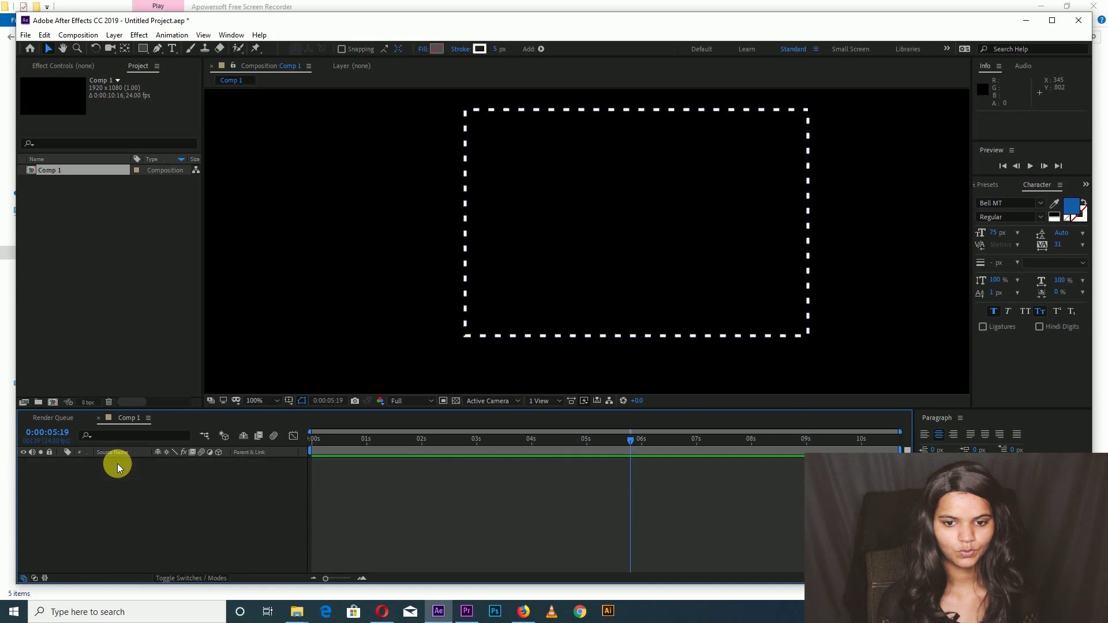
Step: At 50% view, draw a wavy open Pen path of curved bezier points across the composition
key("comma")
key("comma")
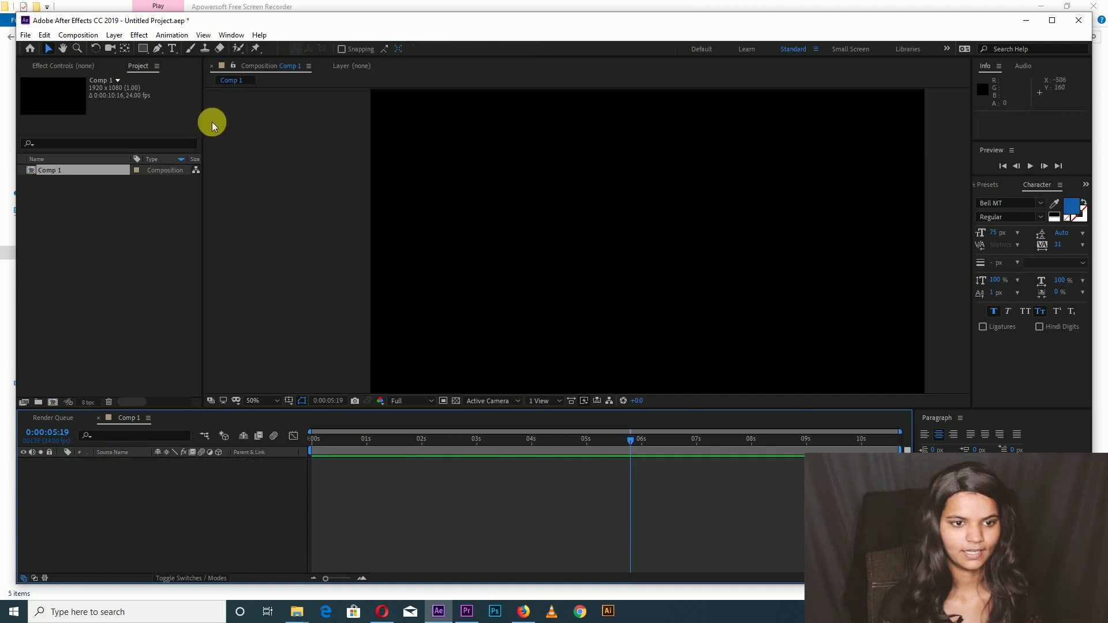
left_click(158, 49)
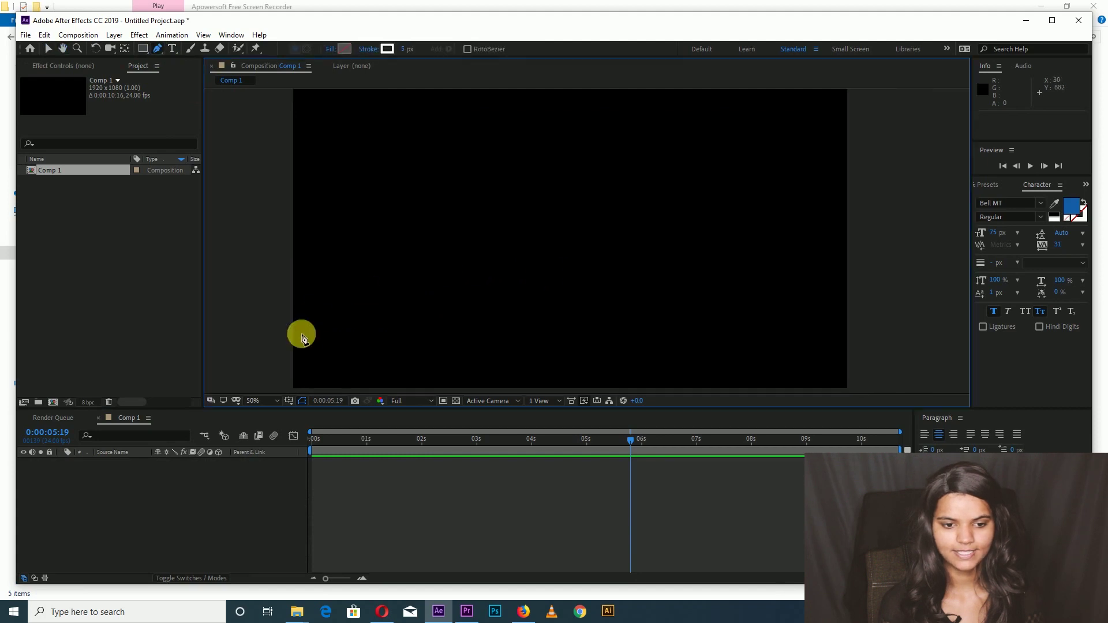
left_click(310, 336)
left_click_drag(361, 280, 433, 296)
left_click_drag(478, 263, 486, 225)
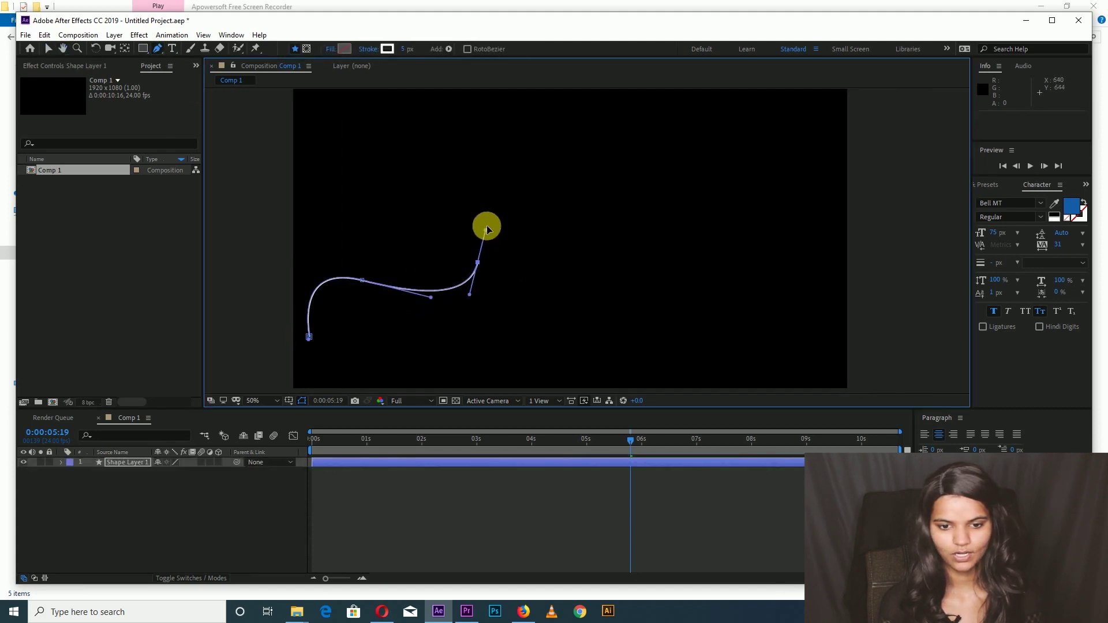
left_click_drag(564, 207, 653, 268)
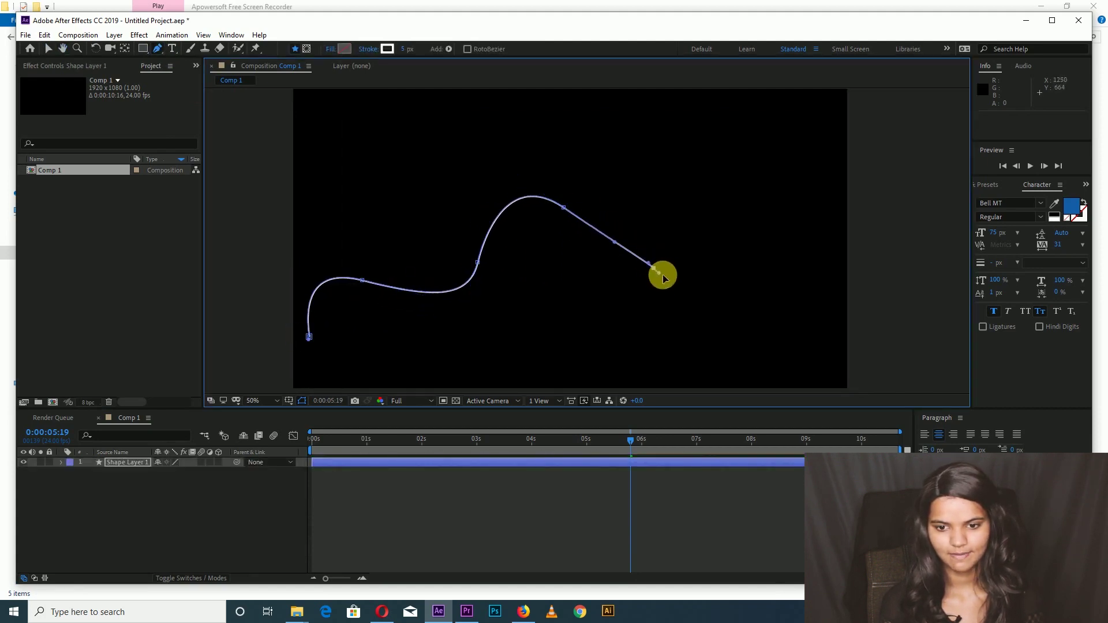
mouse_move(729, 266)
left_mouse_down()
mouse_move(766, 214)
mouse_move(790, 144)
mouse_move(815, 151)
mouse_move(821, 195)
left_mouse_up()
left_click_drag(807, 243, 807, 249)
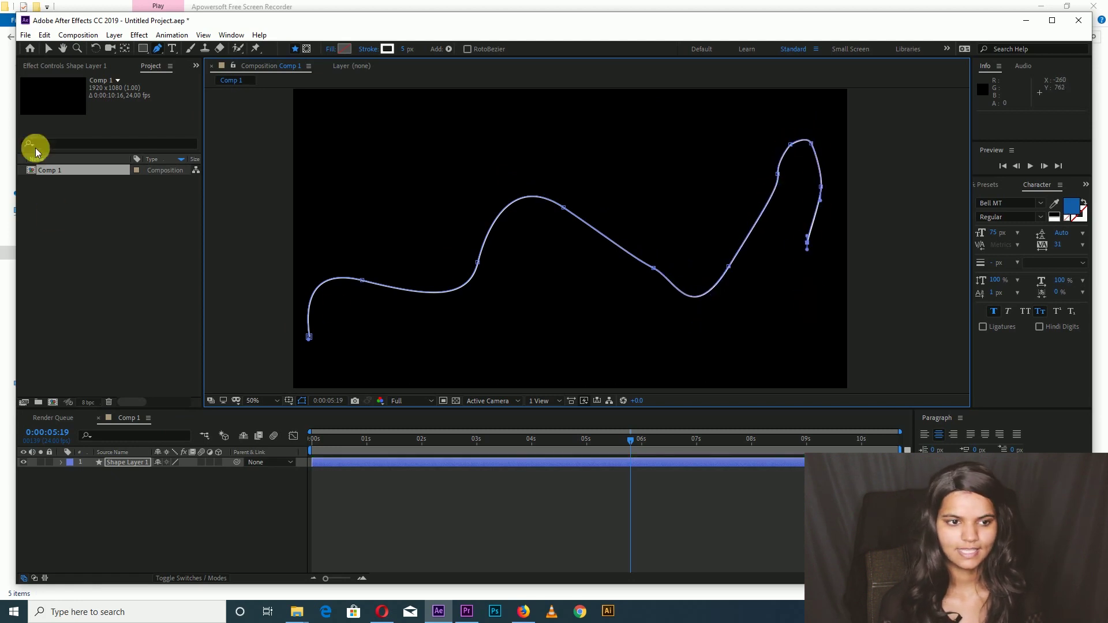
left_click(48, 48)
left_click(242, 175)
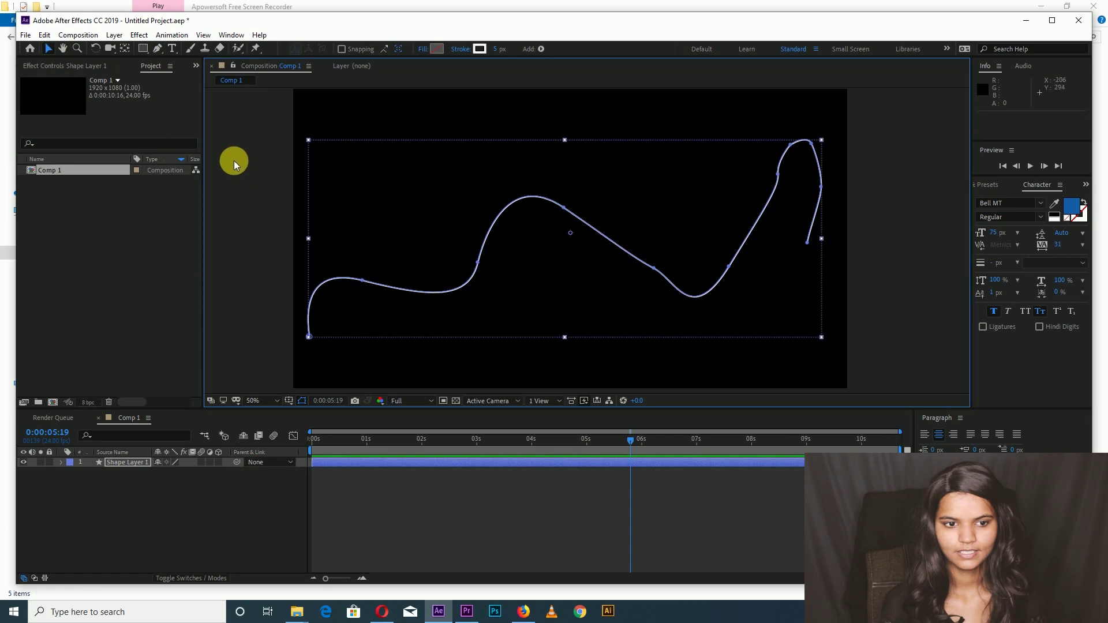
Step: Expand Shape Layer 1 down to Stroke 1 and add a Dash 10 pattern to the curvy path
left_click(259, 170)
left_click(59, 463)
left_click(70, 484)
left_click(71, 474)
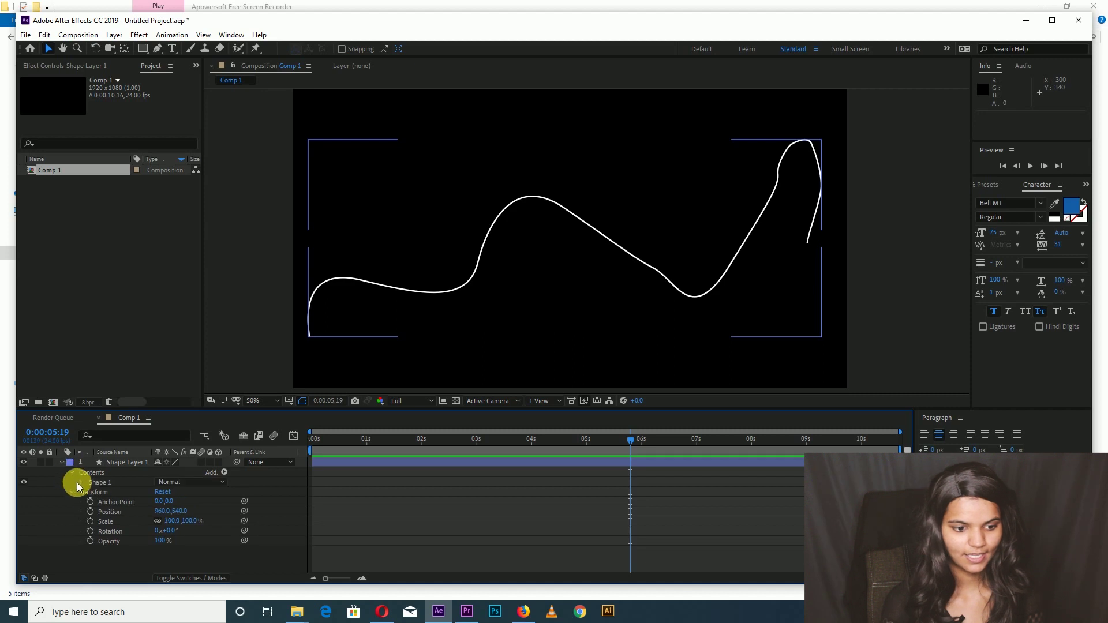
left_click(81, 482)
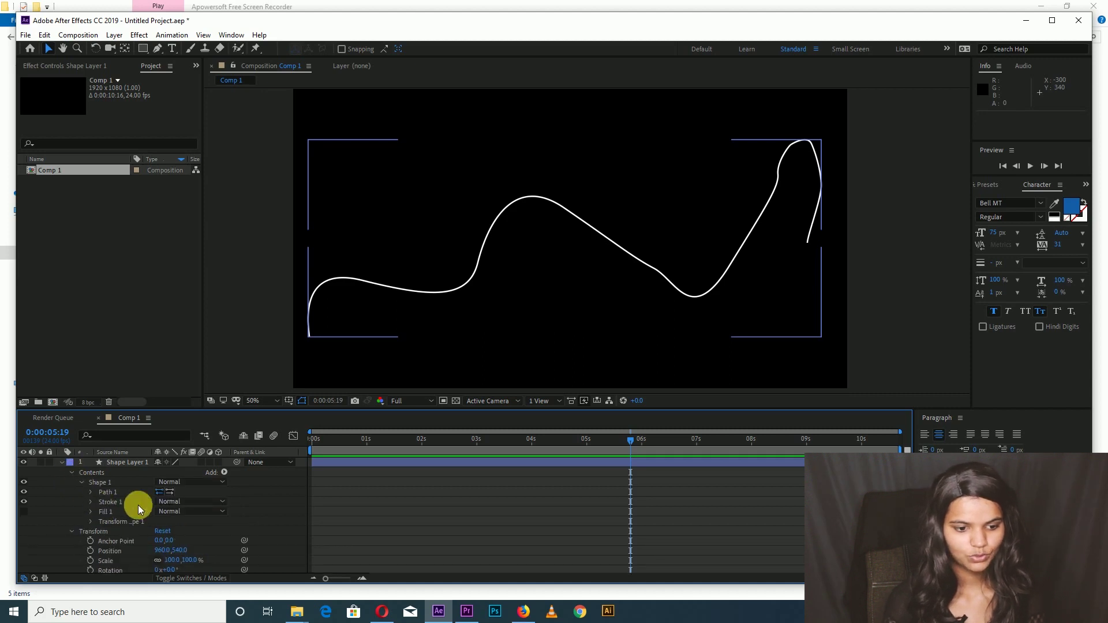
left_click(90, 502)
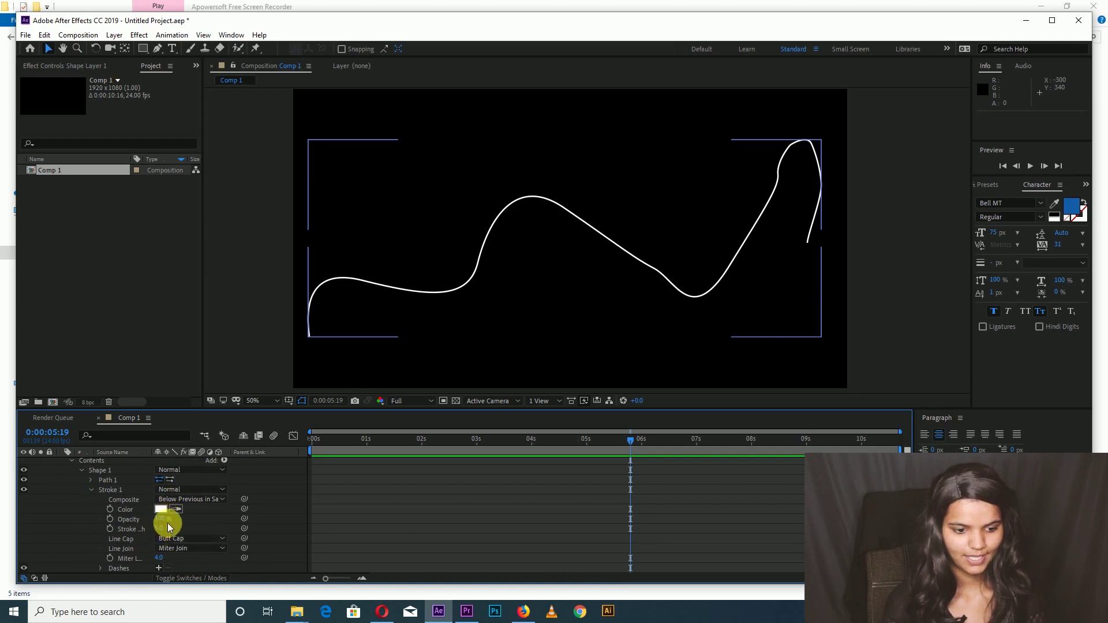
scroll(164, 534, "down", 3)
left_click(160, 538)
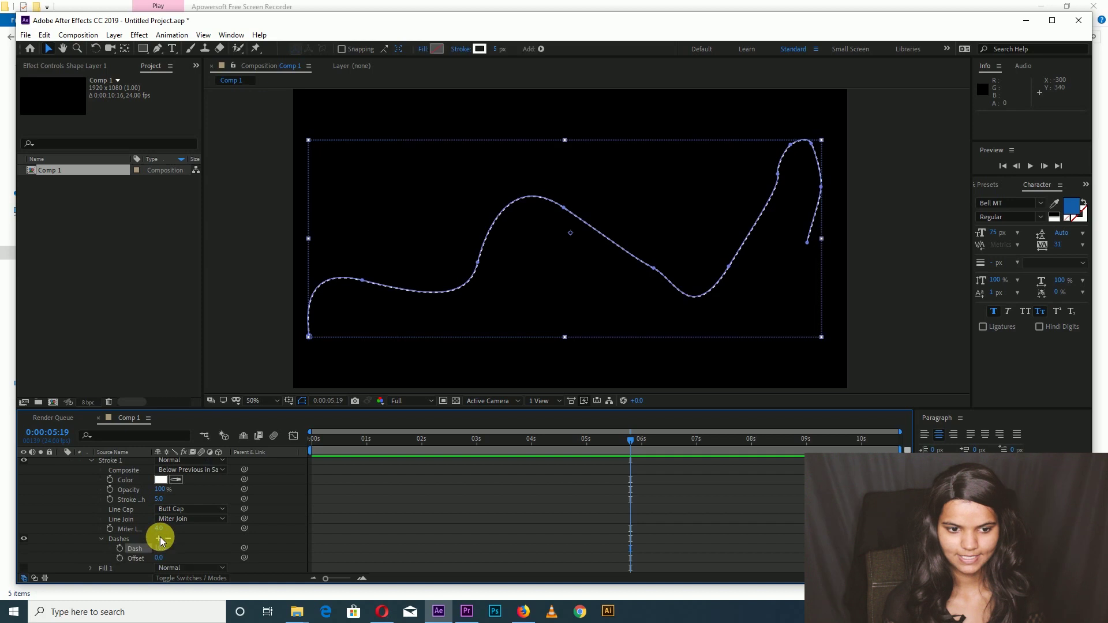
left_click(242, 368)
left_click(369, 303)
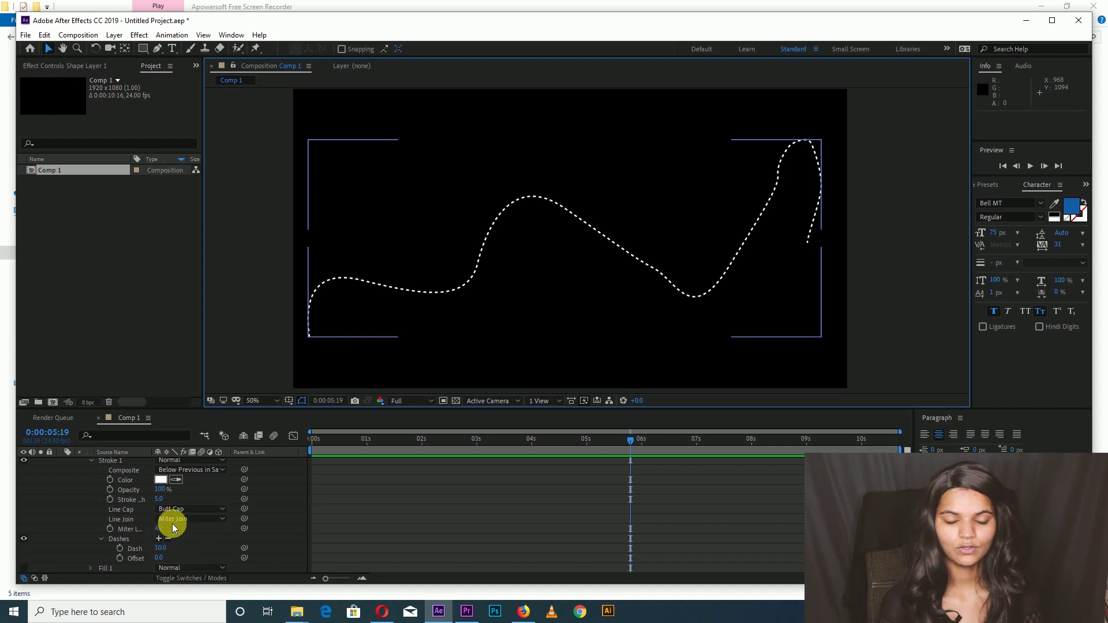
Step: Select Path 1's points and pull the right part of the dashed curve upward
scroll(185, 514, "up", 1)
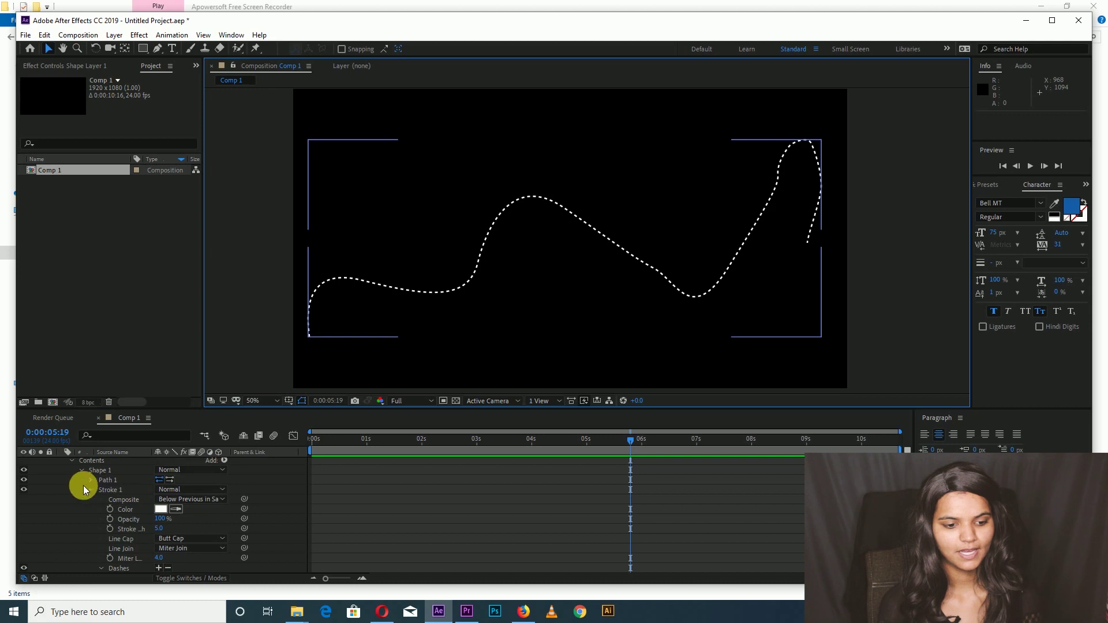
left_click(98, 480)
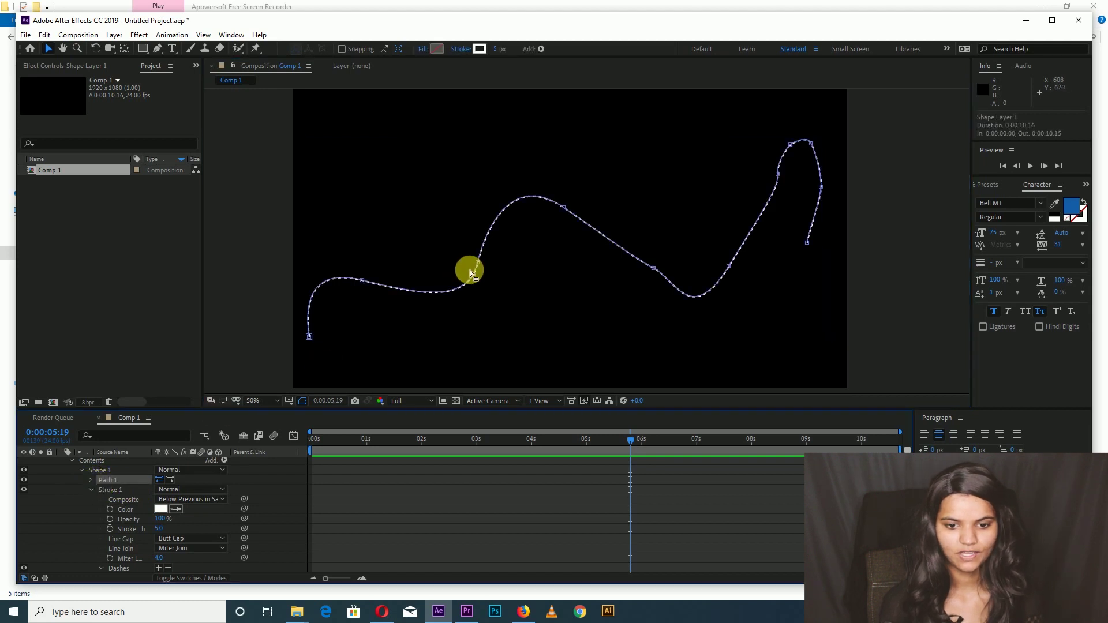
left_click(478, 265)
left_click_drag(654, 274, 655, 249)
Step: Smooth the lower segment and middle bend, and raise the upper point into a rounded loop
left_click(103, 482)
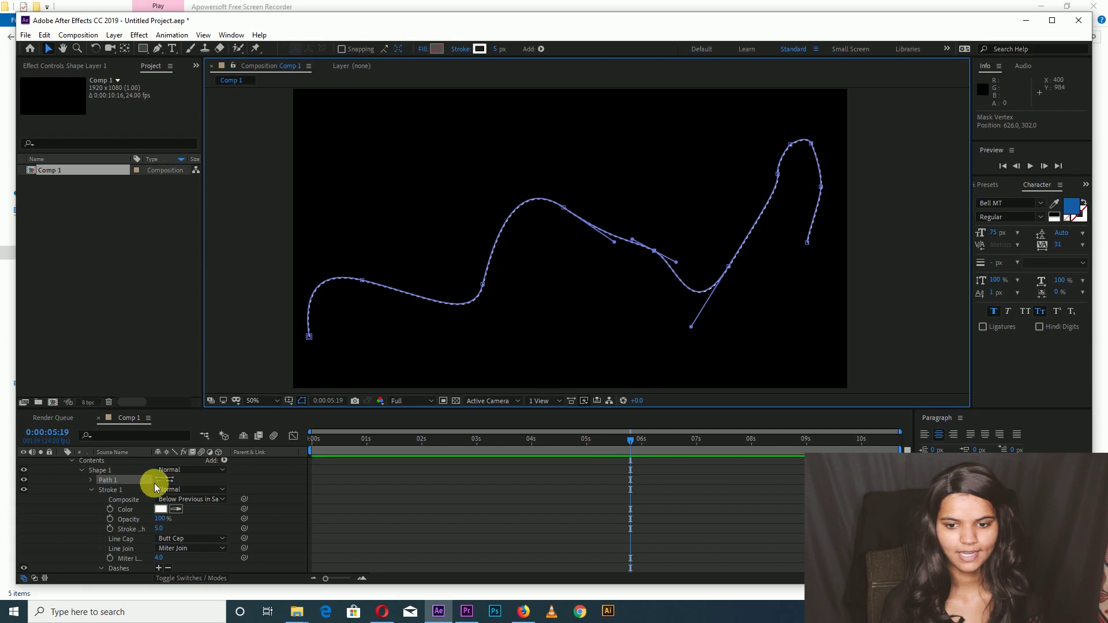
left_click_drag(699, 291, 645, 258)
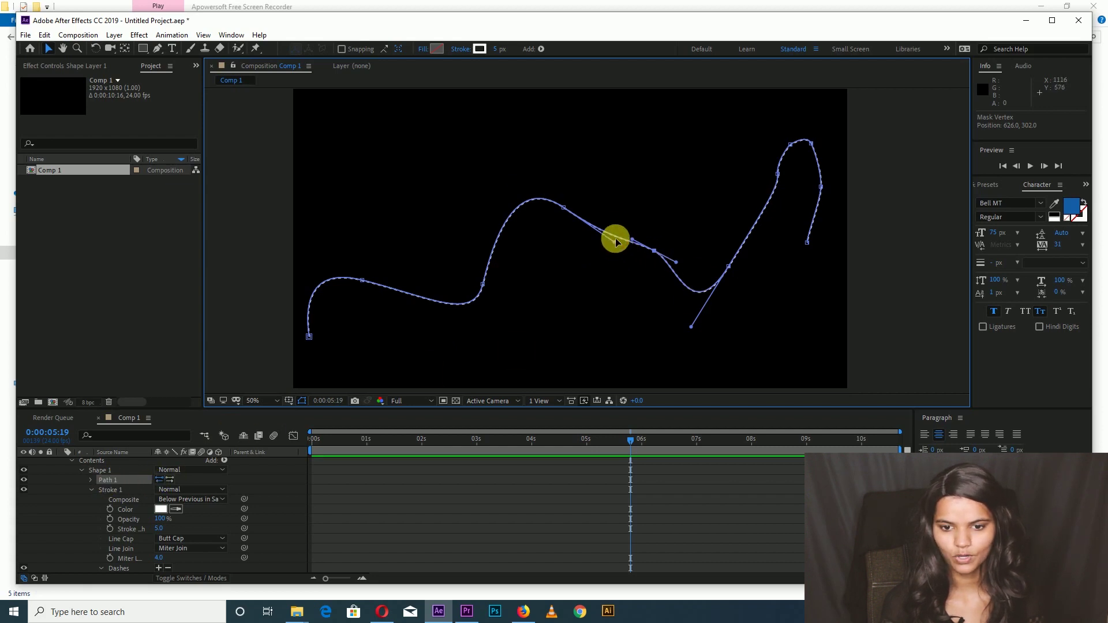
left_click_drag(619, 248, 629, 216)
mouse_move(739, 259)
left_mouse_down()
mouse_move(757, 173)
mouse_move(771, 178)
left_mouse_up()
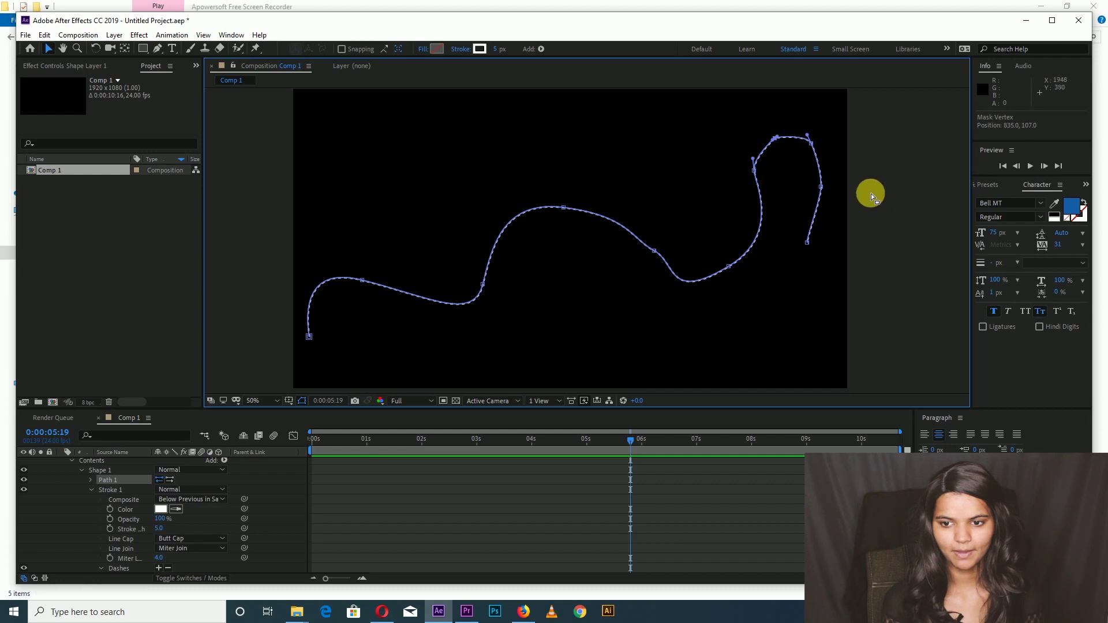
left_click(876, 217)
left_click(864, 243)
left_click(806, 282)
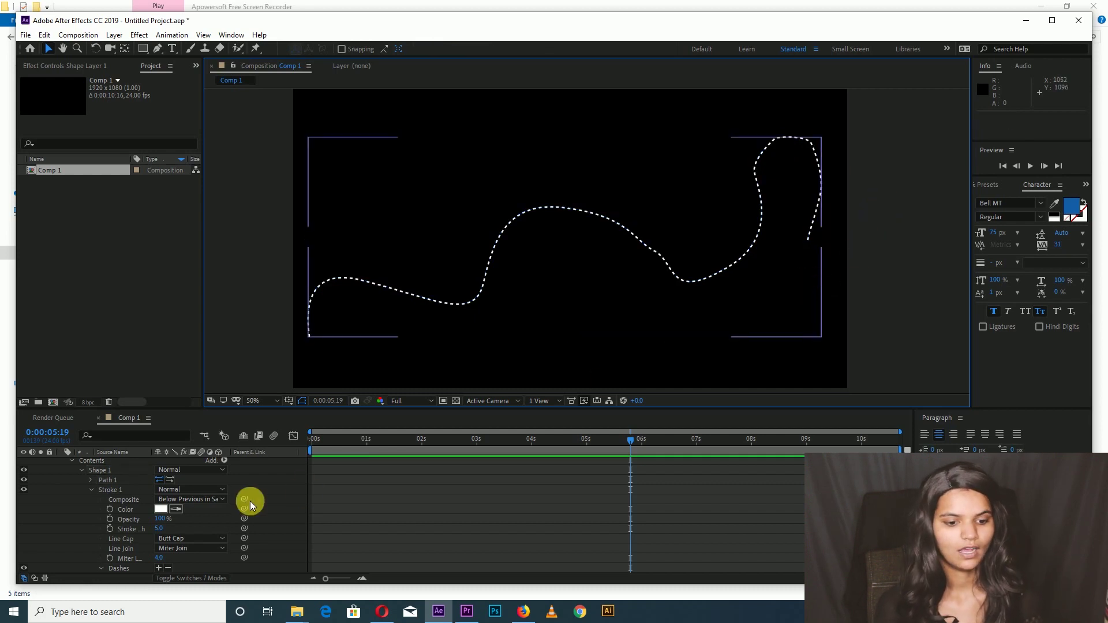
Step: Add a Trim Paths operator through the shape layer's Contents Add menu
scroll(231, 496, "up", 1)
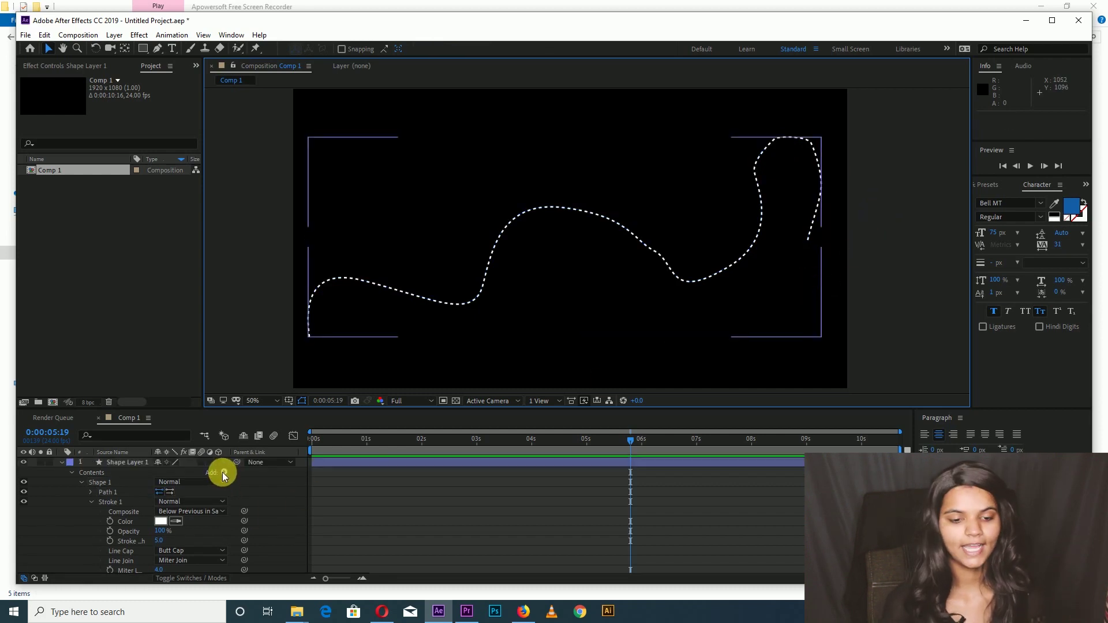
left_click(224, 474)
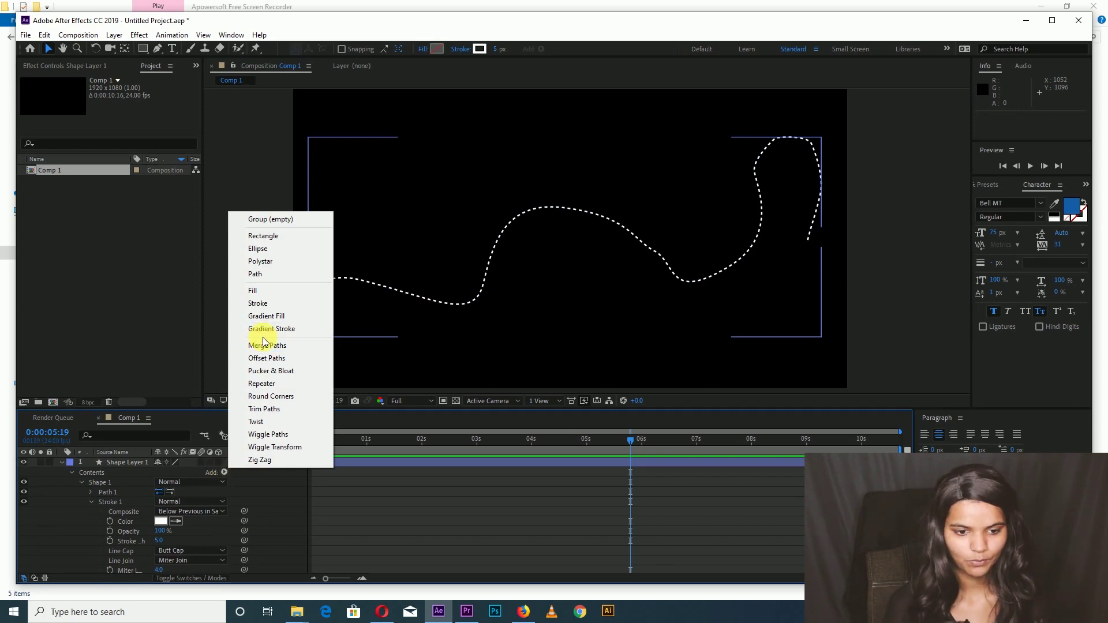
left_click(271, 411)
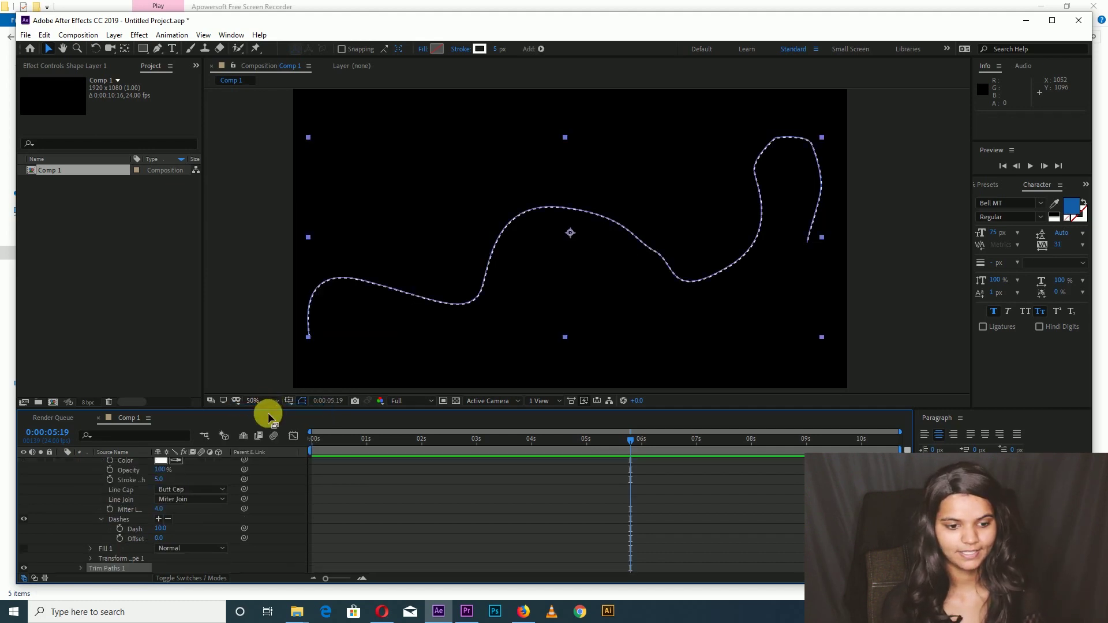
Step: Keyframe Trim Paths End at 0% on the first frame and 100% near the timeline end
scroll(164, 531, "down", 3)
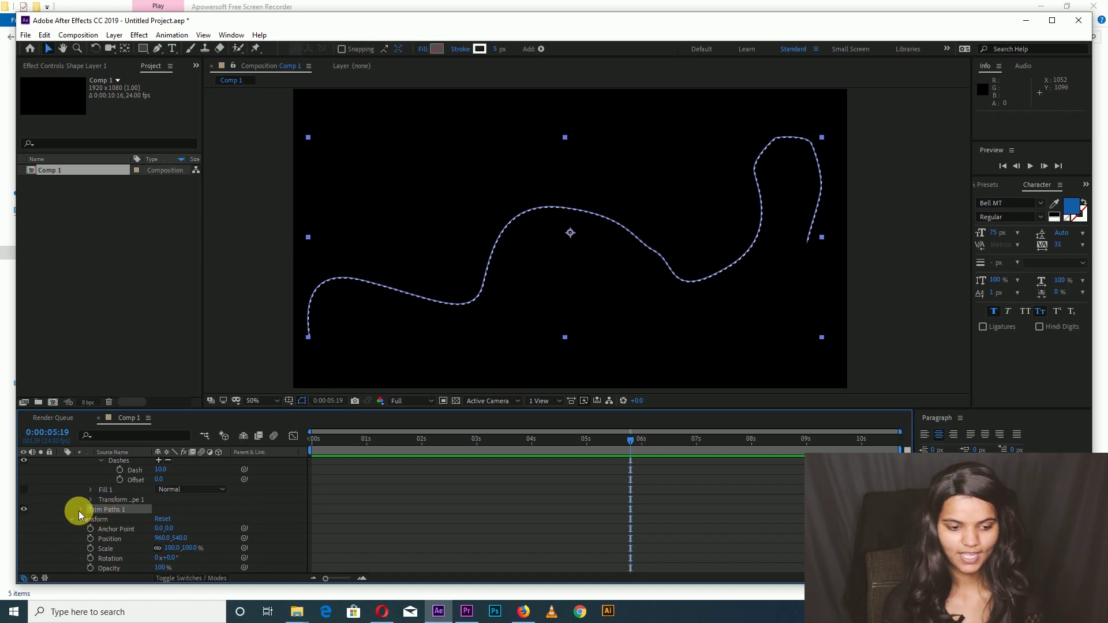
left_click(79, 509)
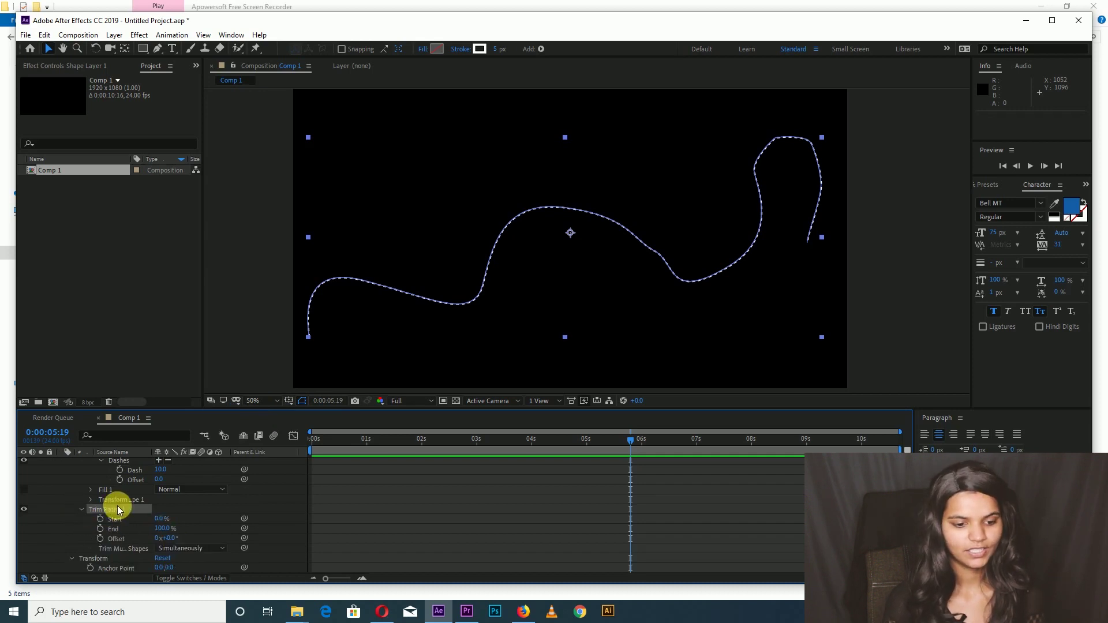
scroll(241, 486, "down", 1)
left_click(314, 438)
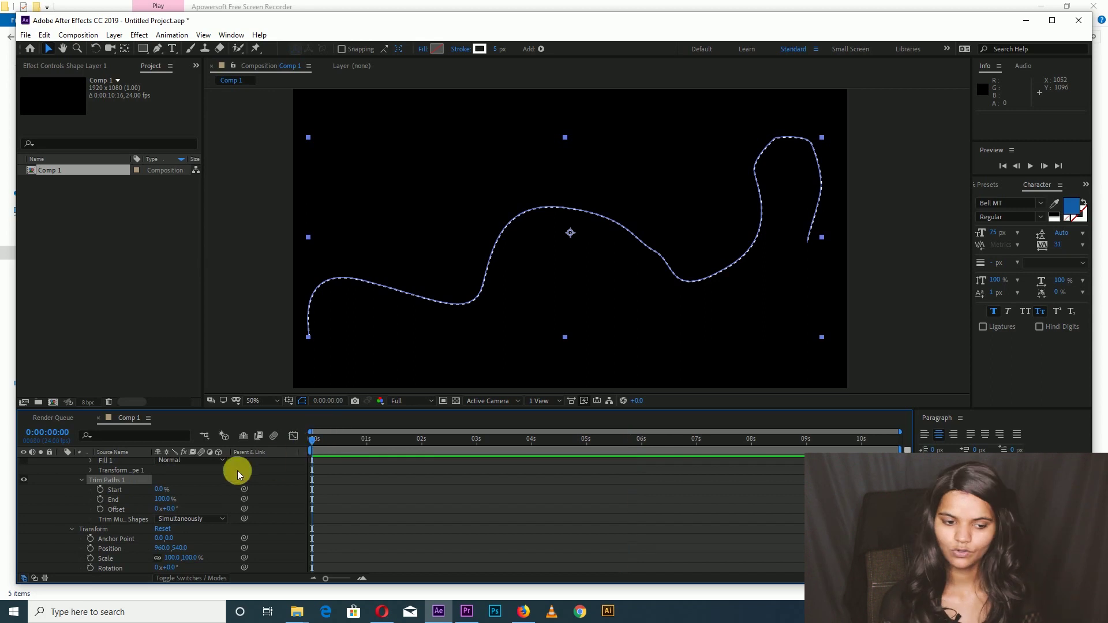
left_click(101, 499)
key("Return")
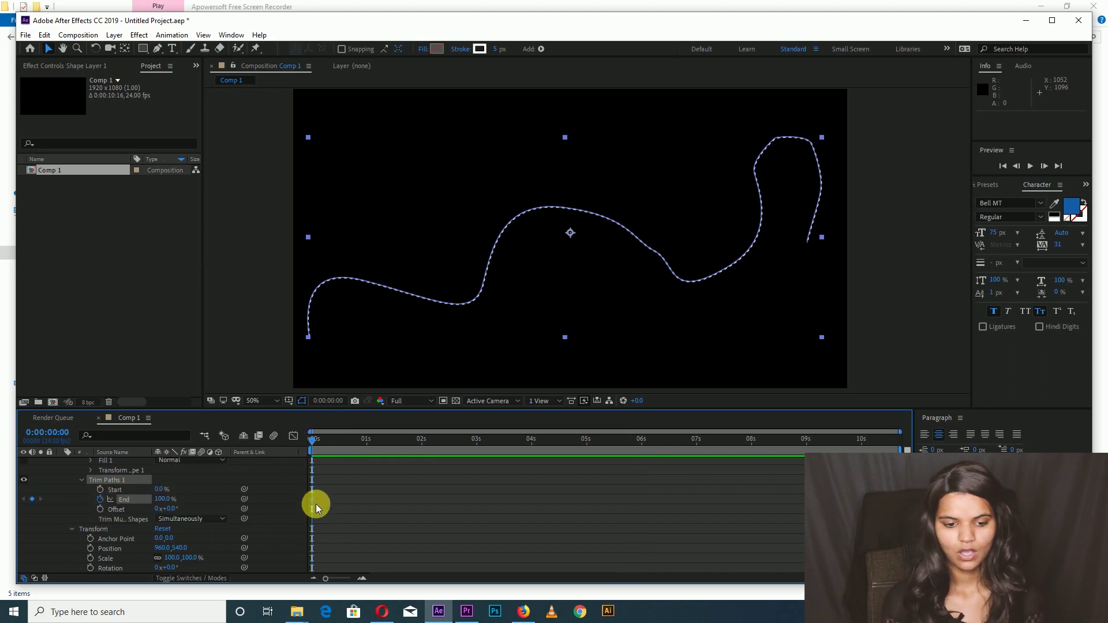
left_click_drag(311, 499, 318, 500)
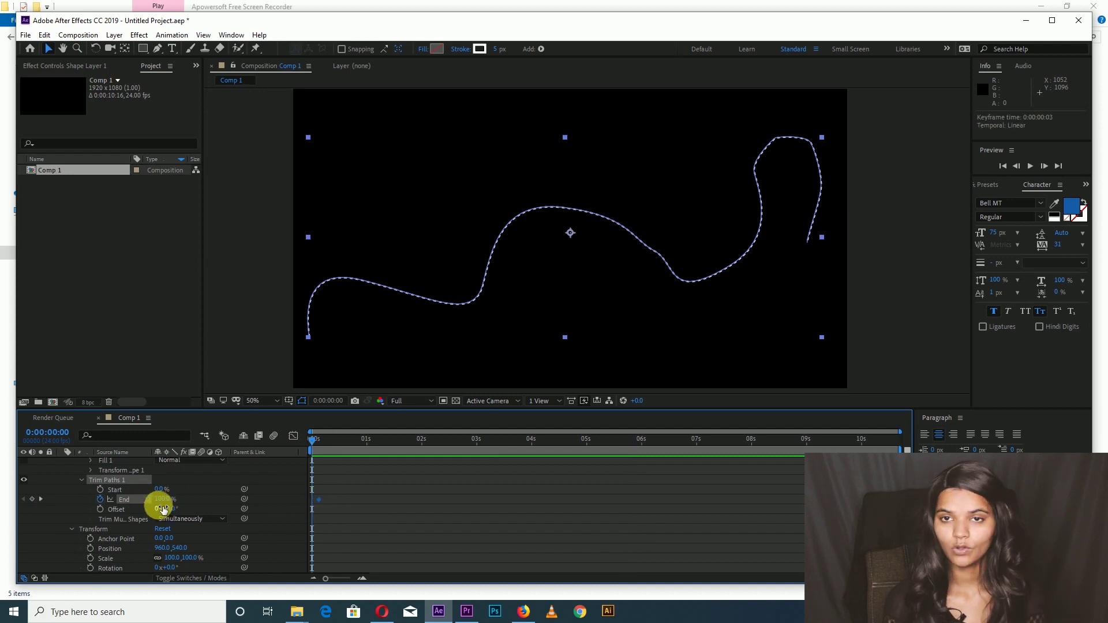
left_click_drag(319, 504, 894, 500)
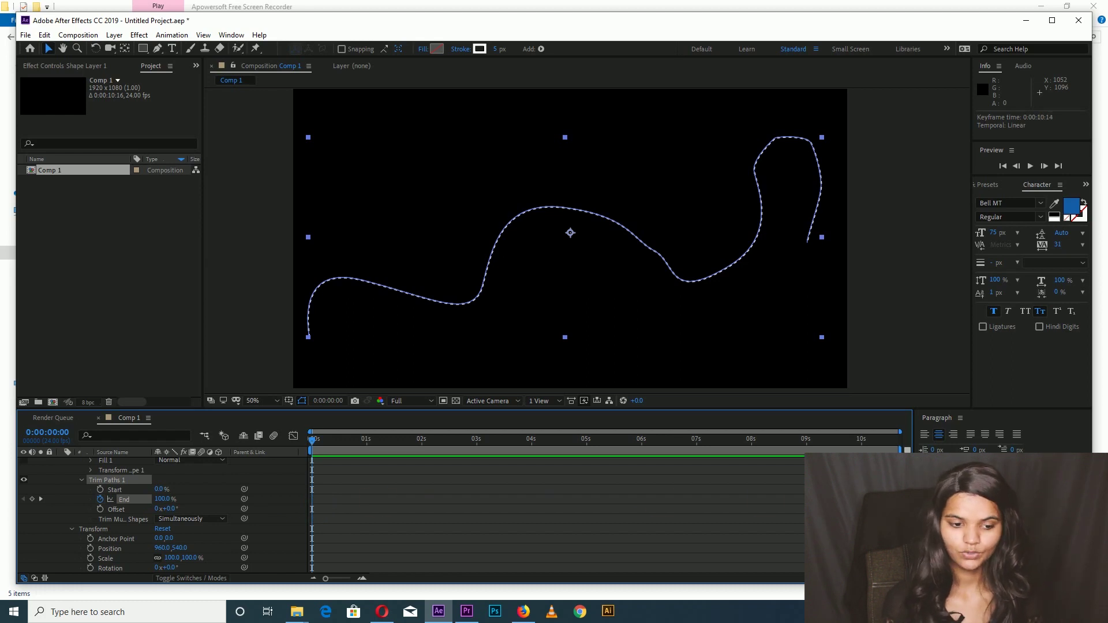
left_click(164, 499)
type("0")
left_click(469, 529)
Step: Move the 100% End keyframe to 5 seconds, previewing the draw-on before and after
key("space")
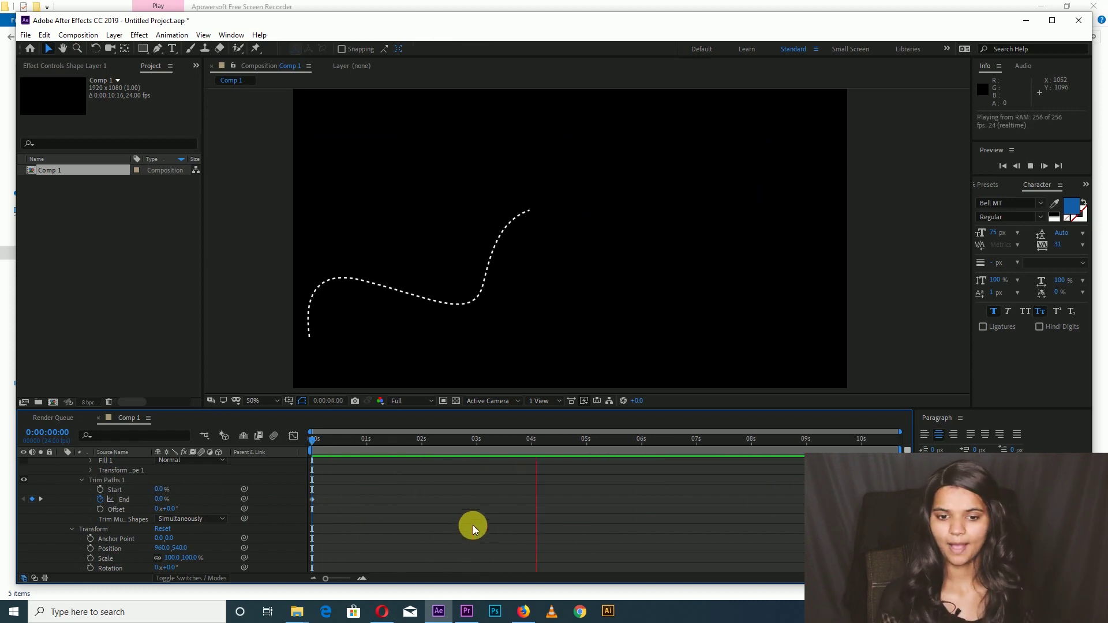
key("space")
left_click_drag(889, 500, 586, 492)
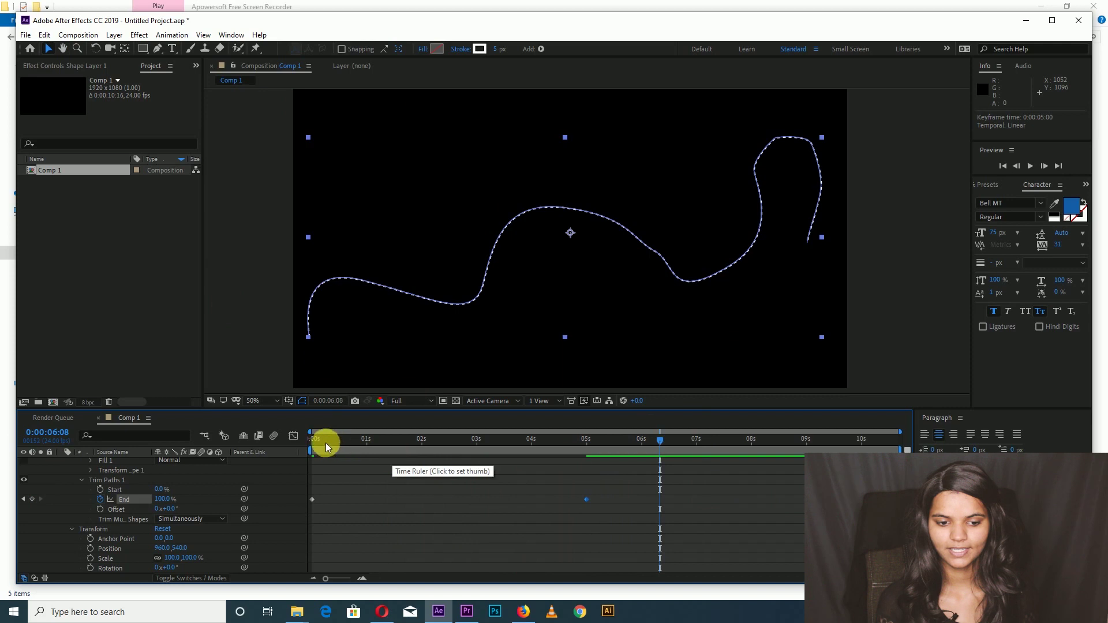
key("Home")
key("space")
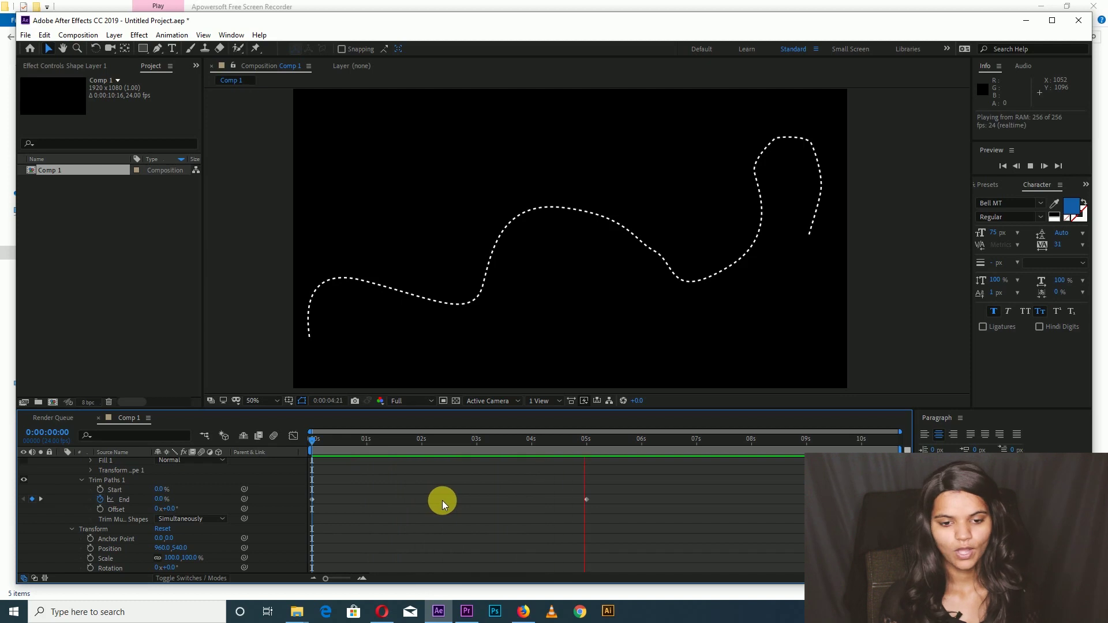
key("space")
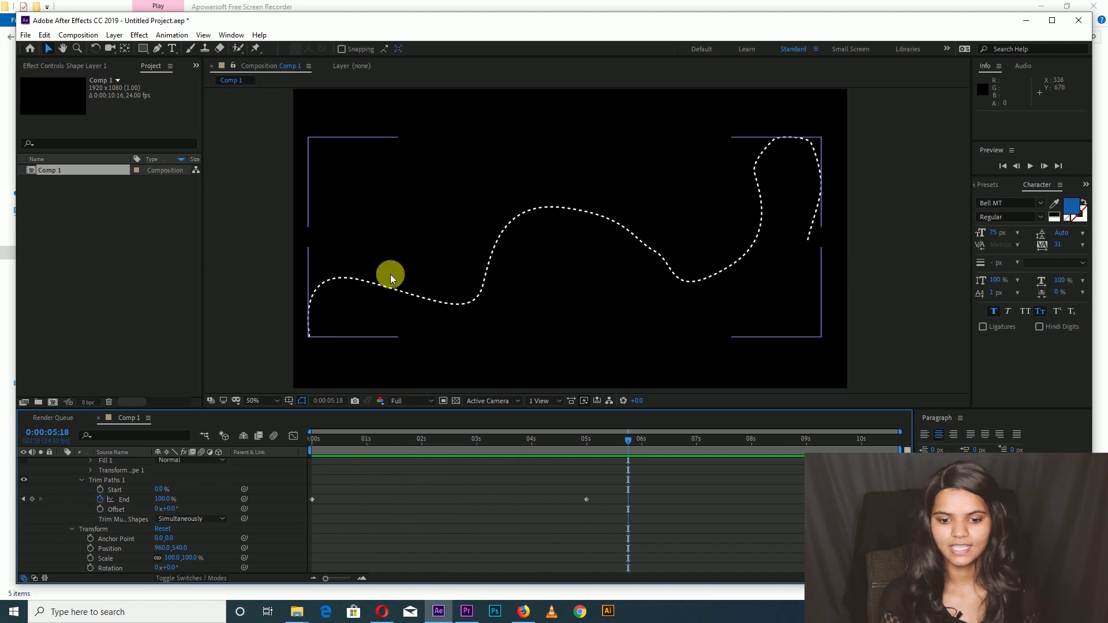
Step: Add Trim Paths Start keyframes at 0:00:03:14 and 0:00:06:23
left_click(509, 442)
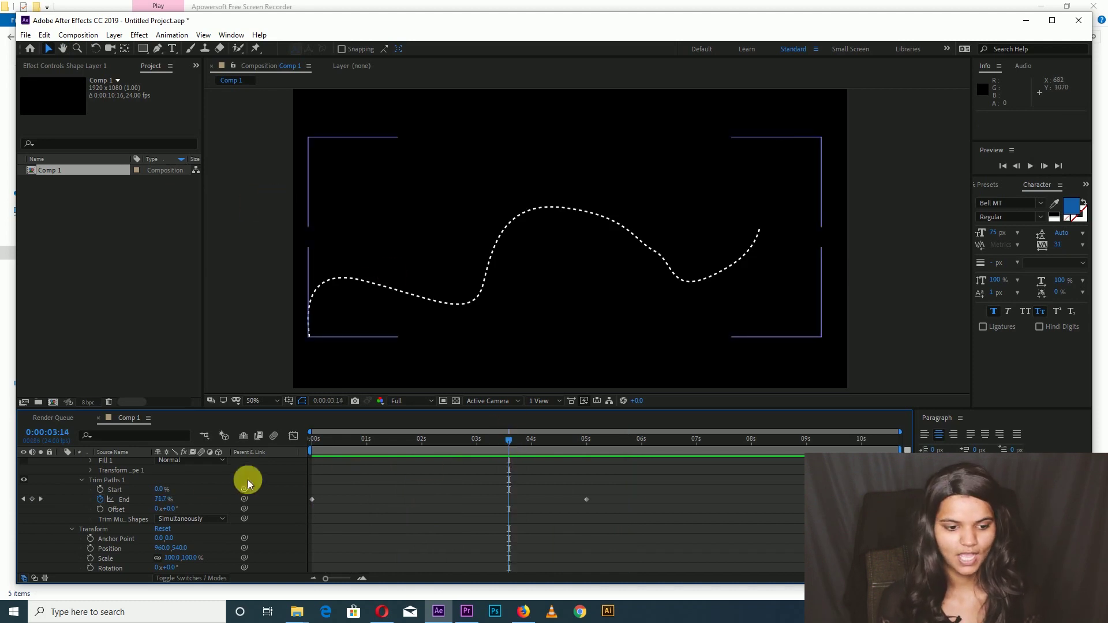
left_click(102, 491)
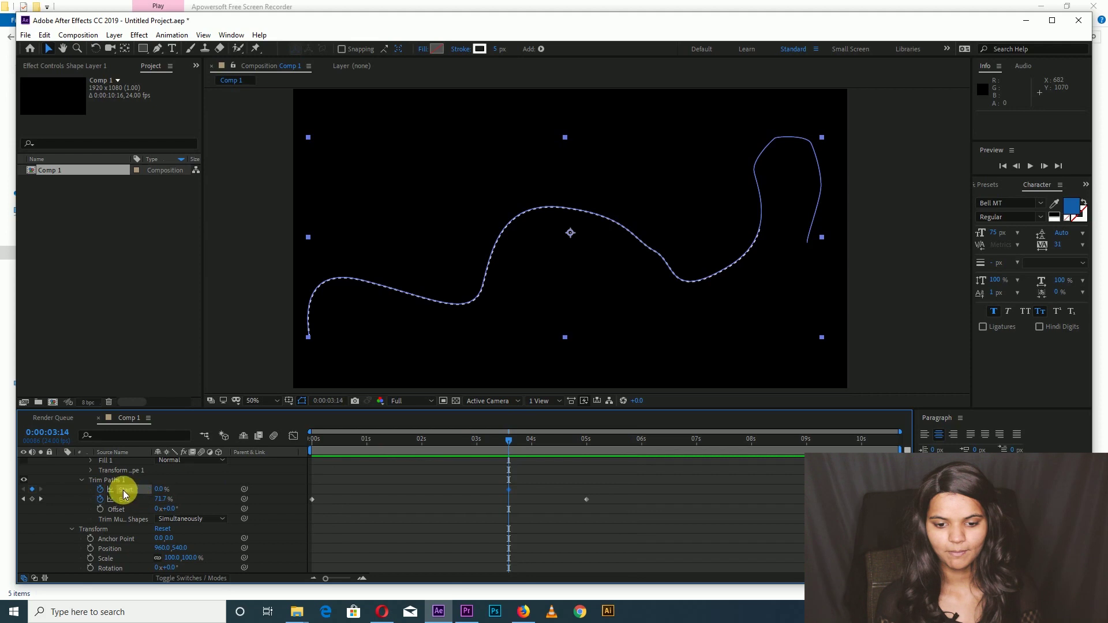
left_click_drag(508, 489, 694, 489)
left_click_drag(157, 490, 245, 490)
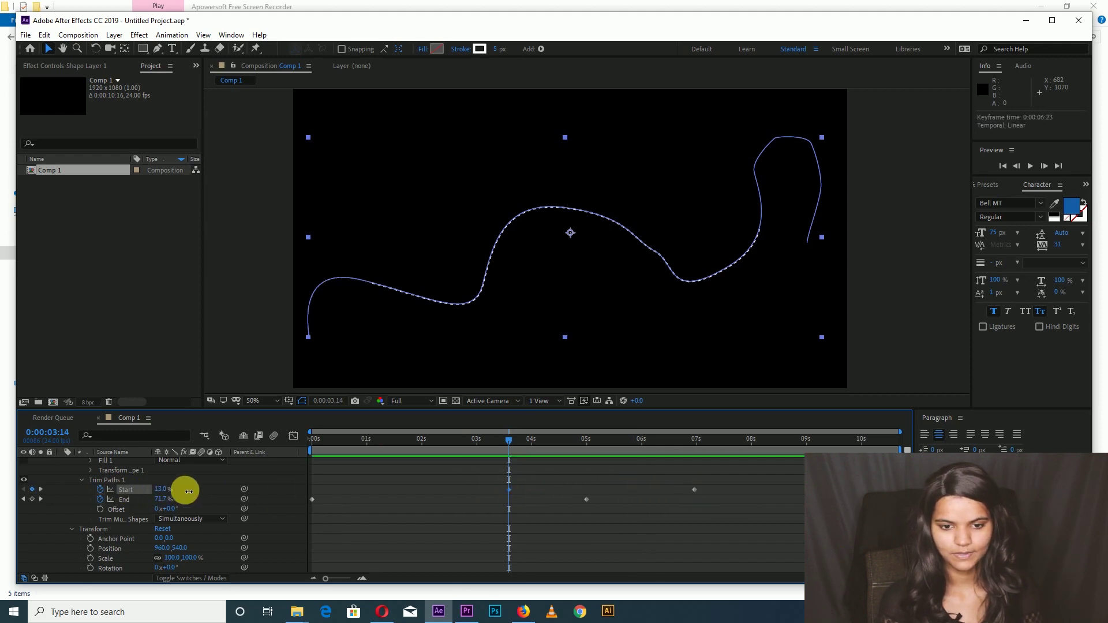
Step: Preview the animation from about 1 second and then from the first frame
key("space")
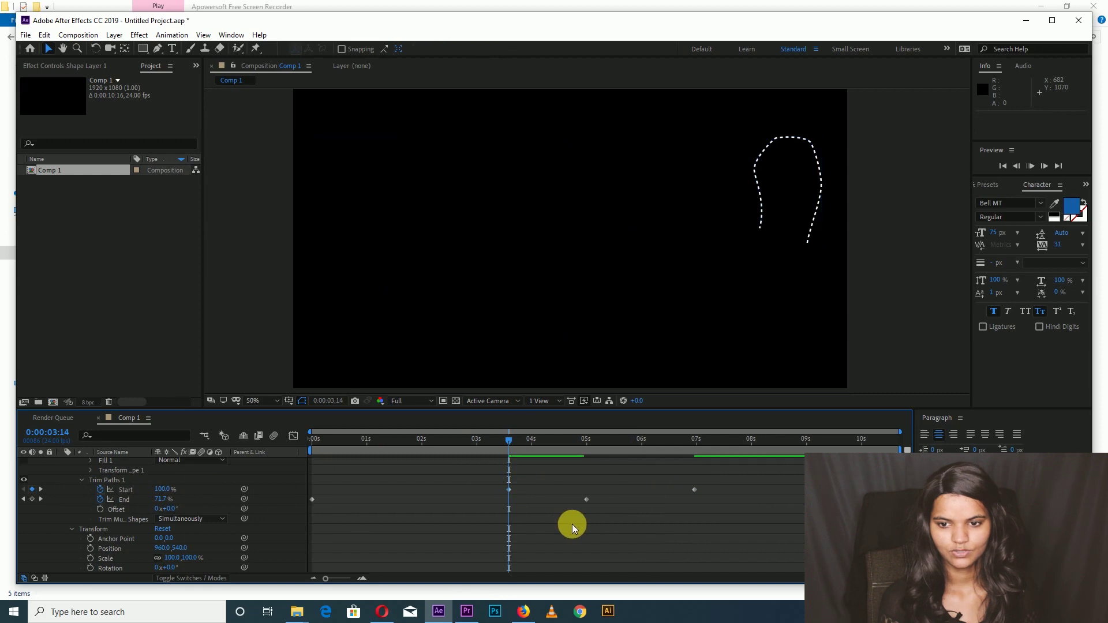
left_click(453, 449)
left_click(378, 449)
key("space")
left_click_drag(341, 448, 306, 455)
key("space")
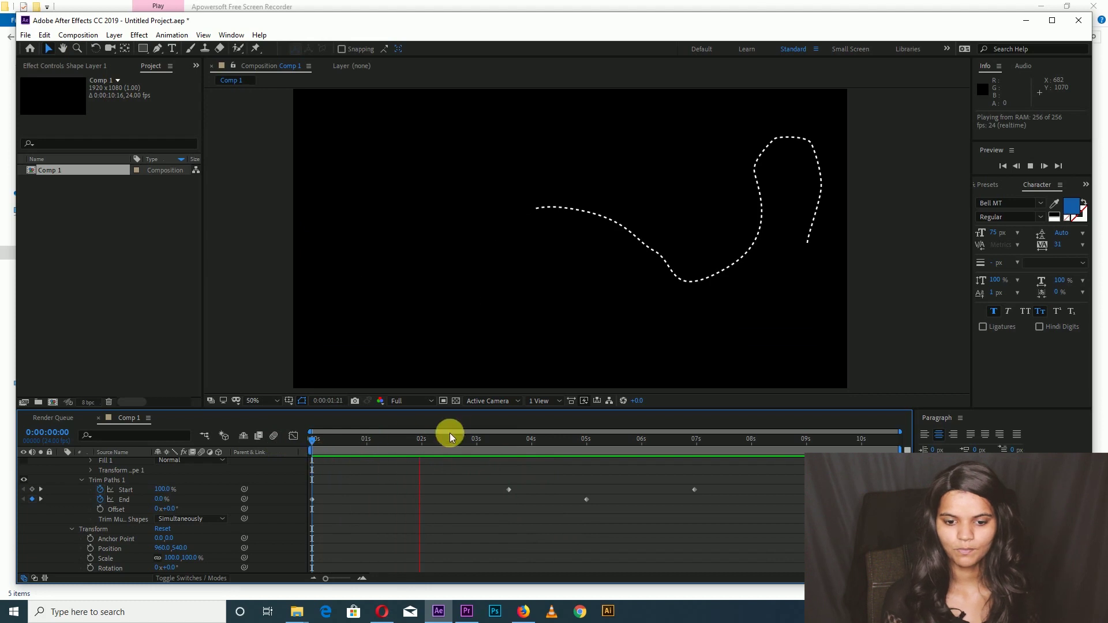
key("space")
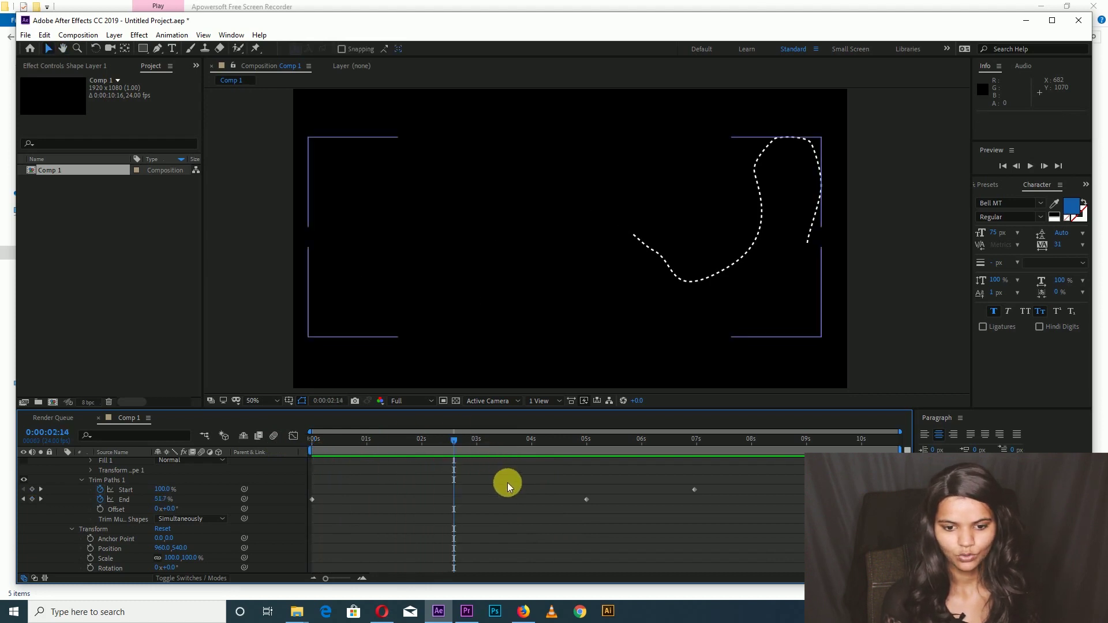
Step: Set Start to 0% at 3:14 and 100% at 6:23, then preview the draw-on and erase
left_click(508, 446)
left_click(164, 490)
type("0")
key("Return")
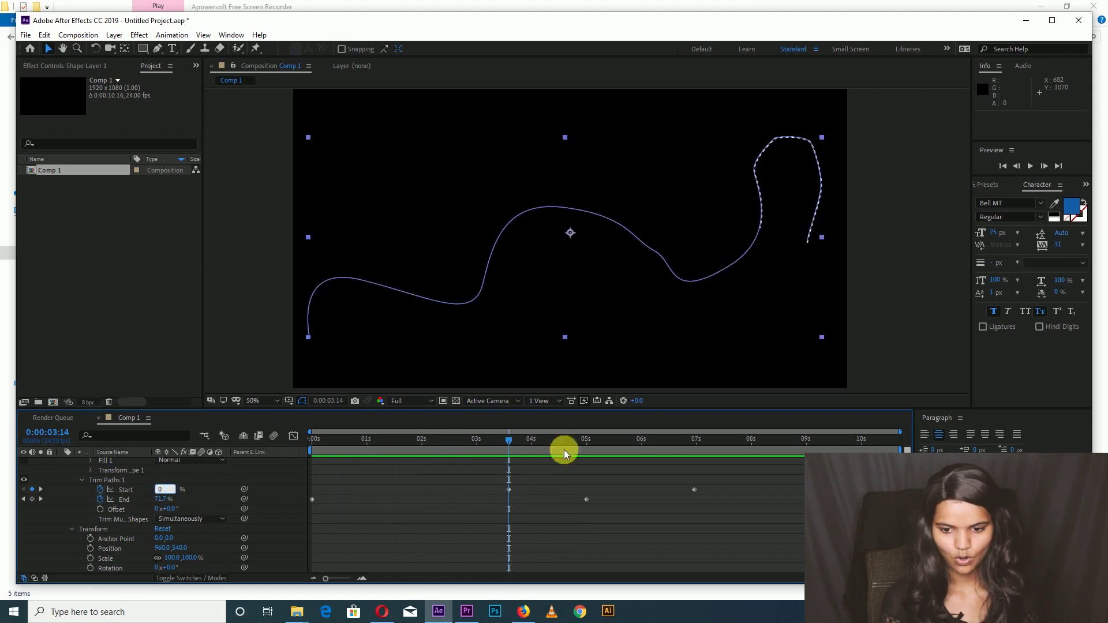
left_click(693, 438)
left_click(162, 489)
type("100")
key("Return")
left_click_drag(486, 443, 289, 445)
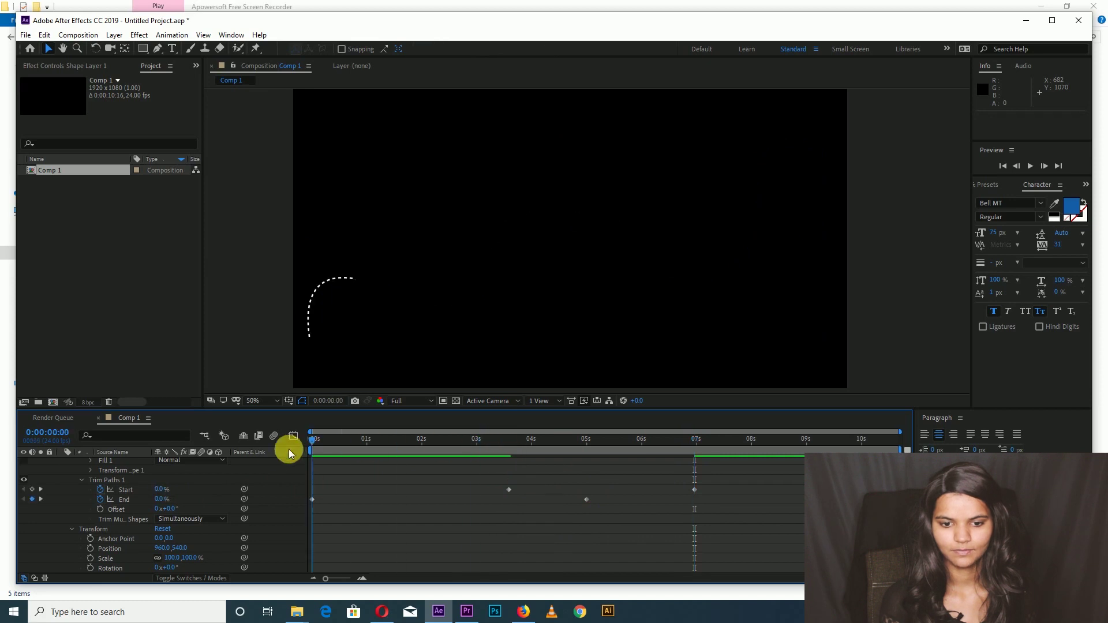
key("space")
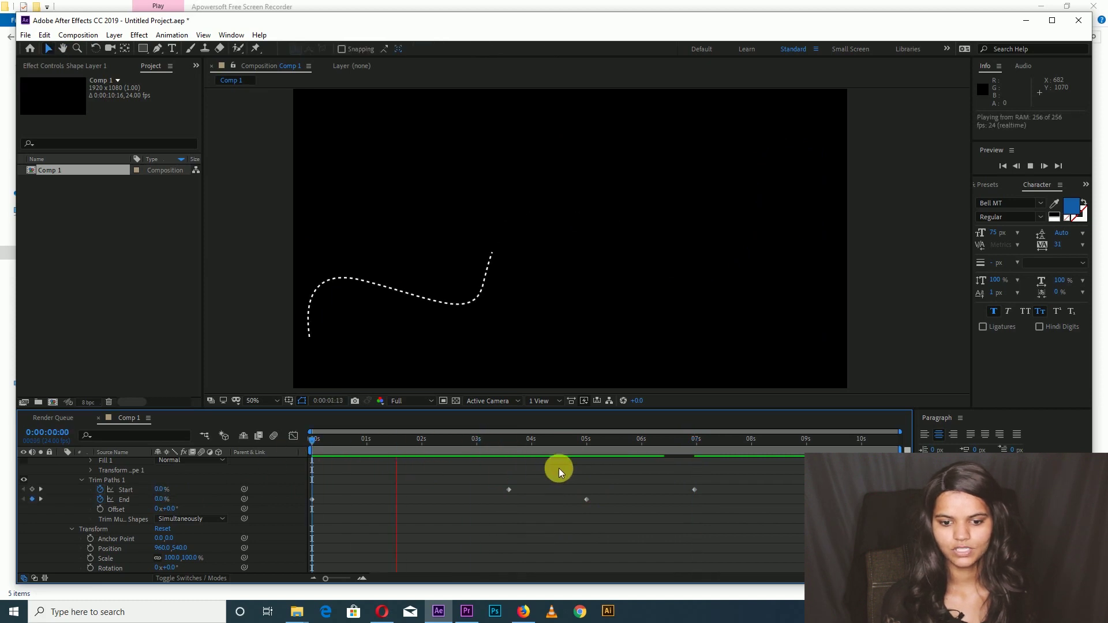